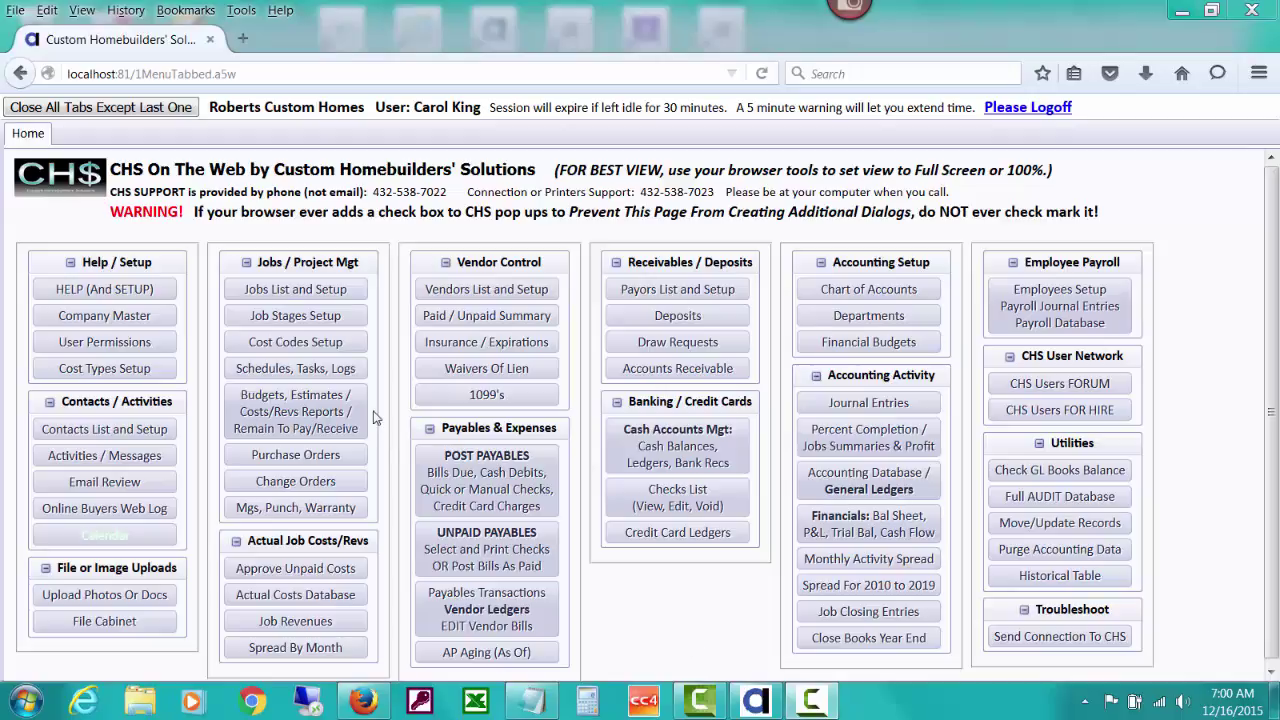
Copy job VISTAV3811 to a new job with the code VISTAV3812, and close the jobs list.
click(296, 290)
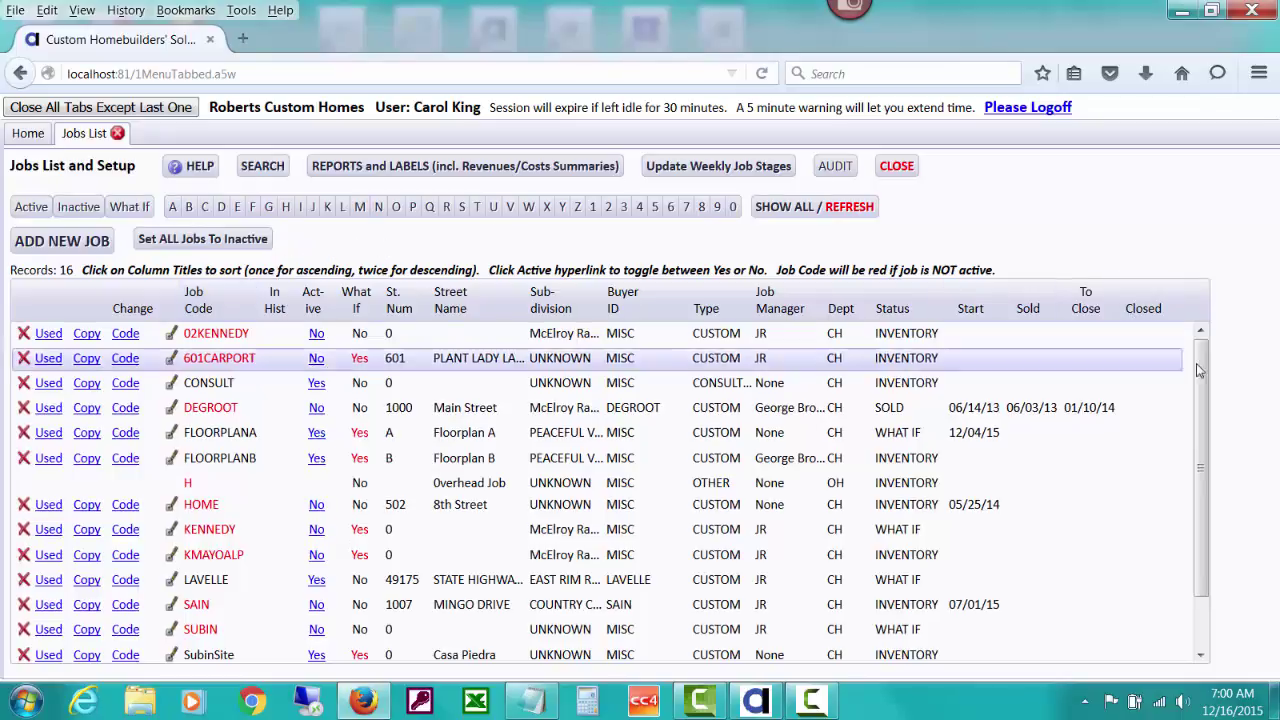
drag(1203, 375, 1204, 455)
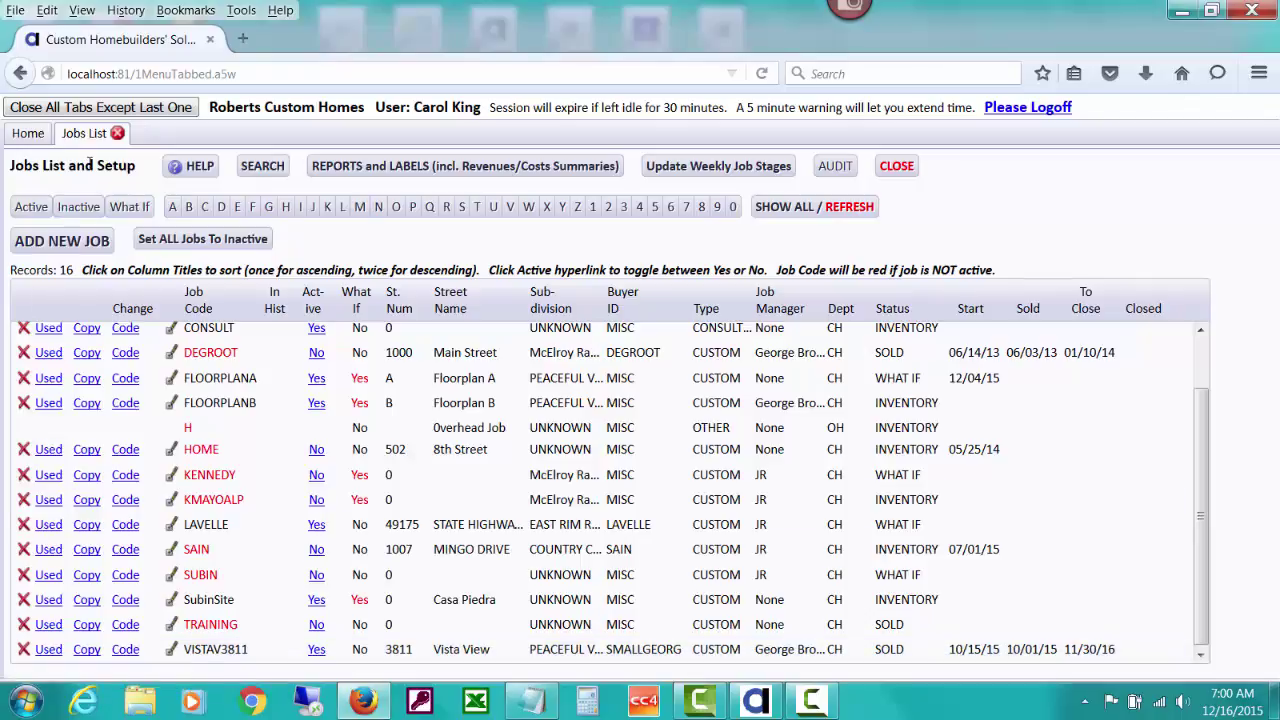
click(88, 651)
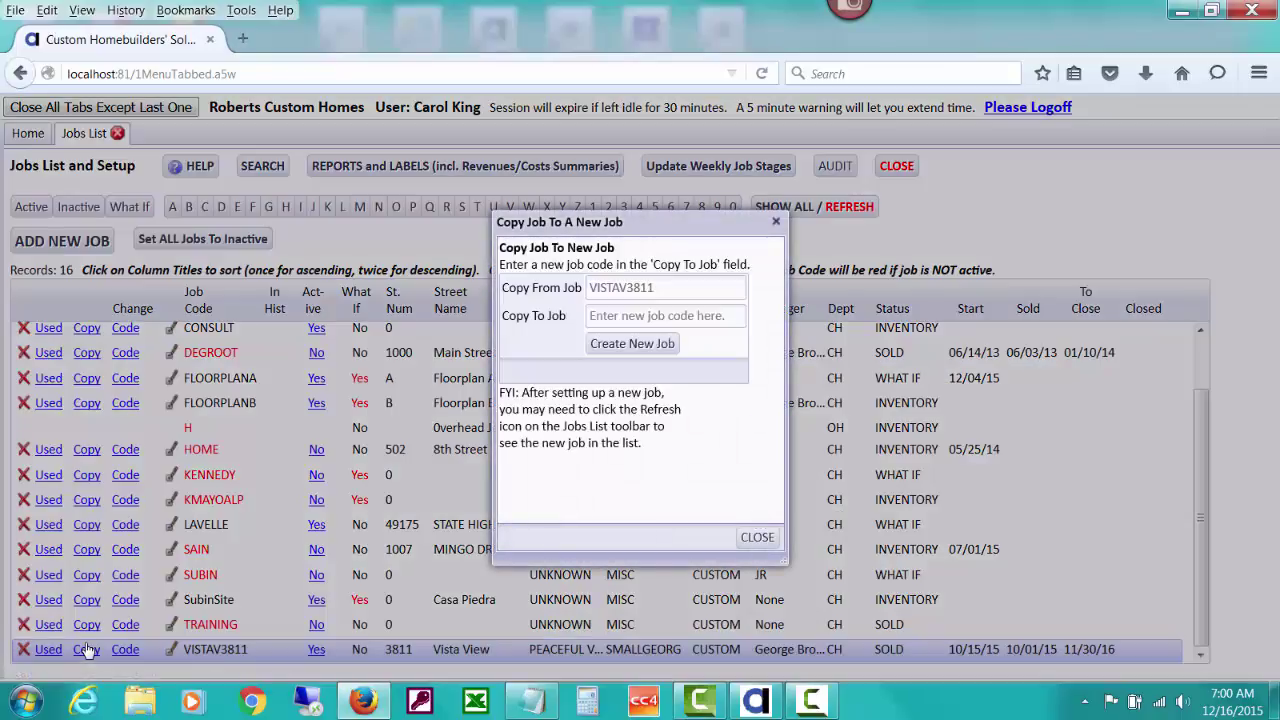
click(656, 315)
text(V)
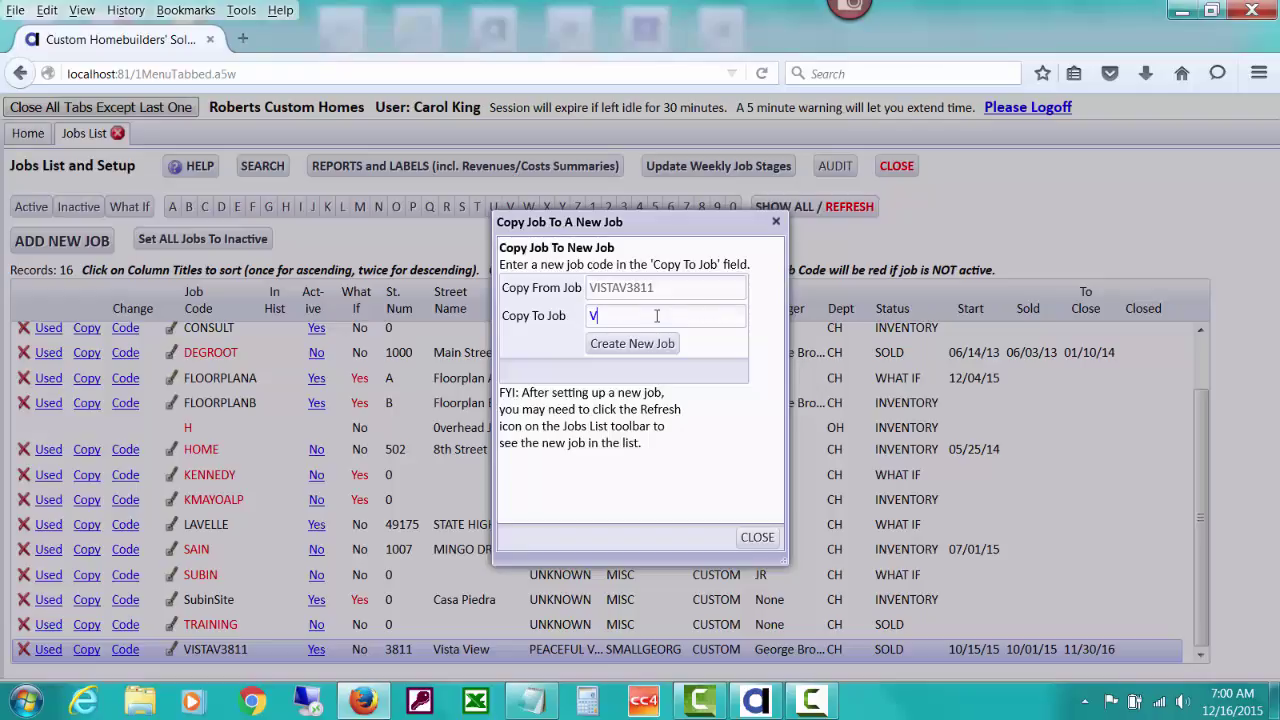
text(ISTAV3812)
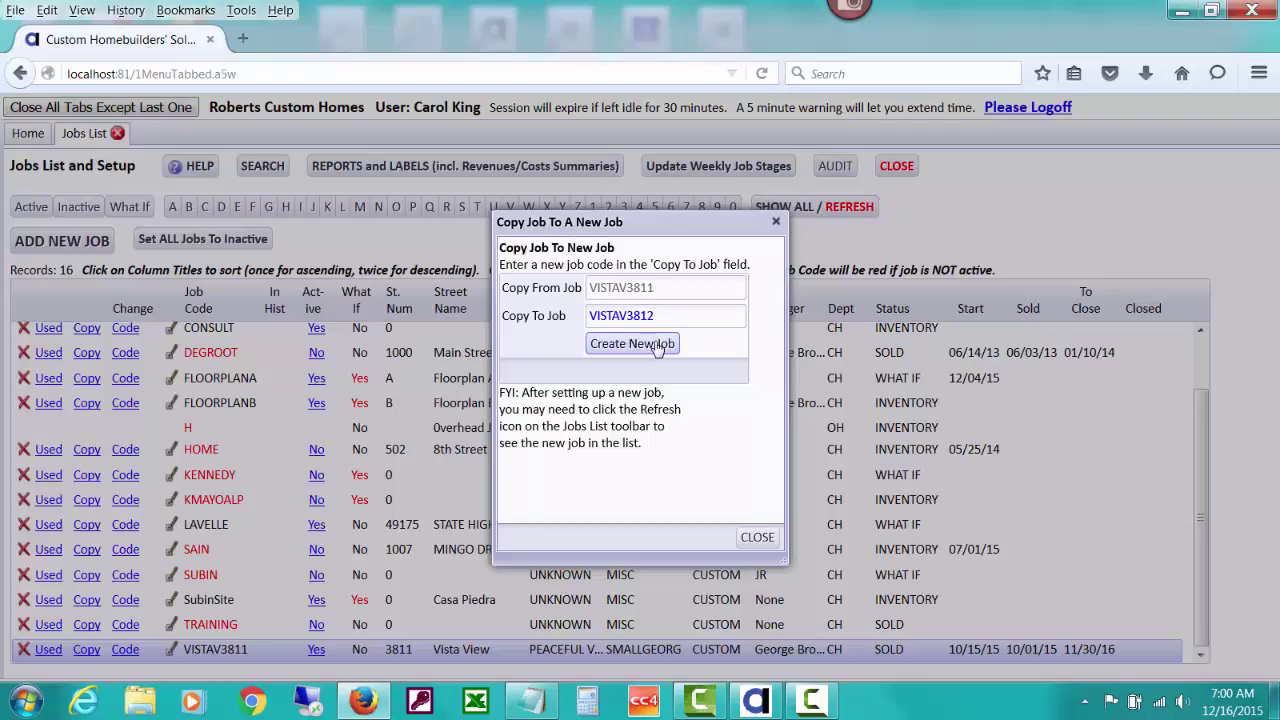
click(657, 344)
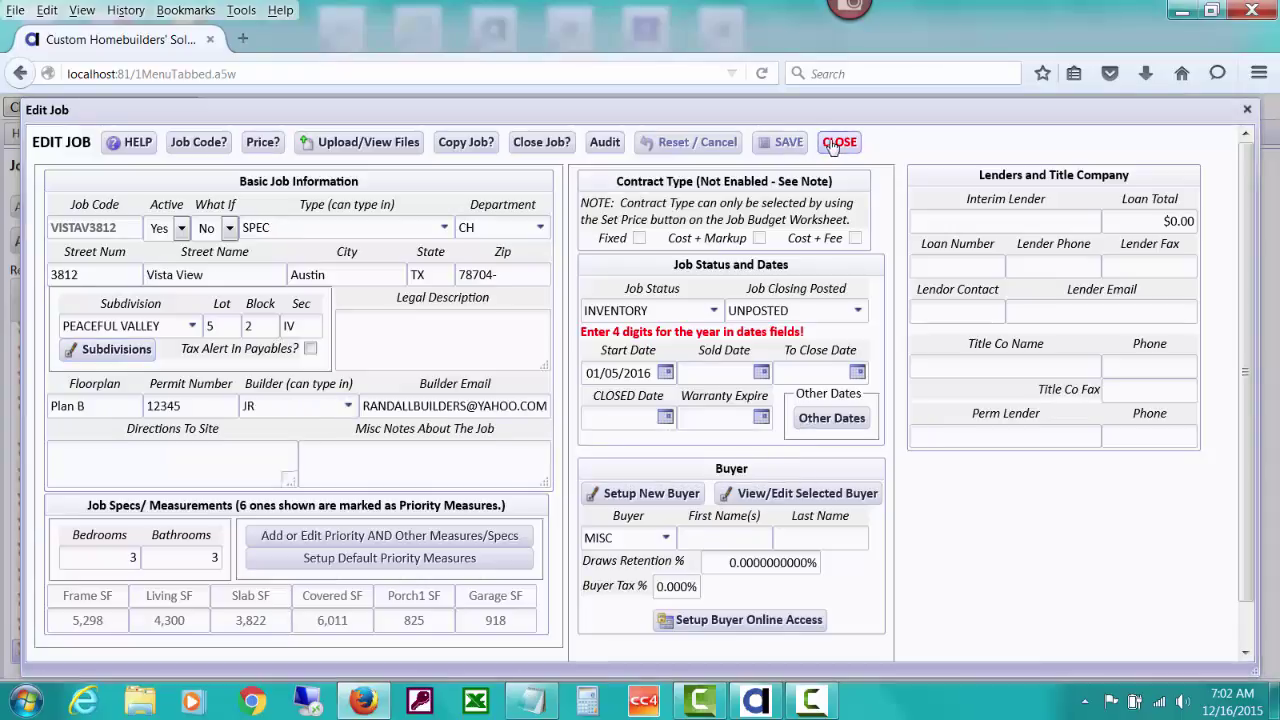
click(839, 143)
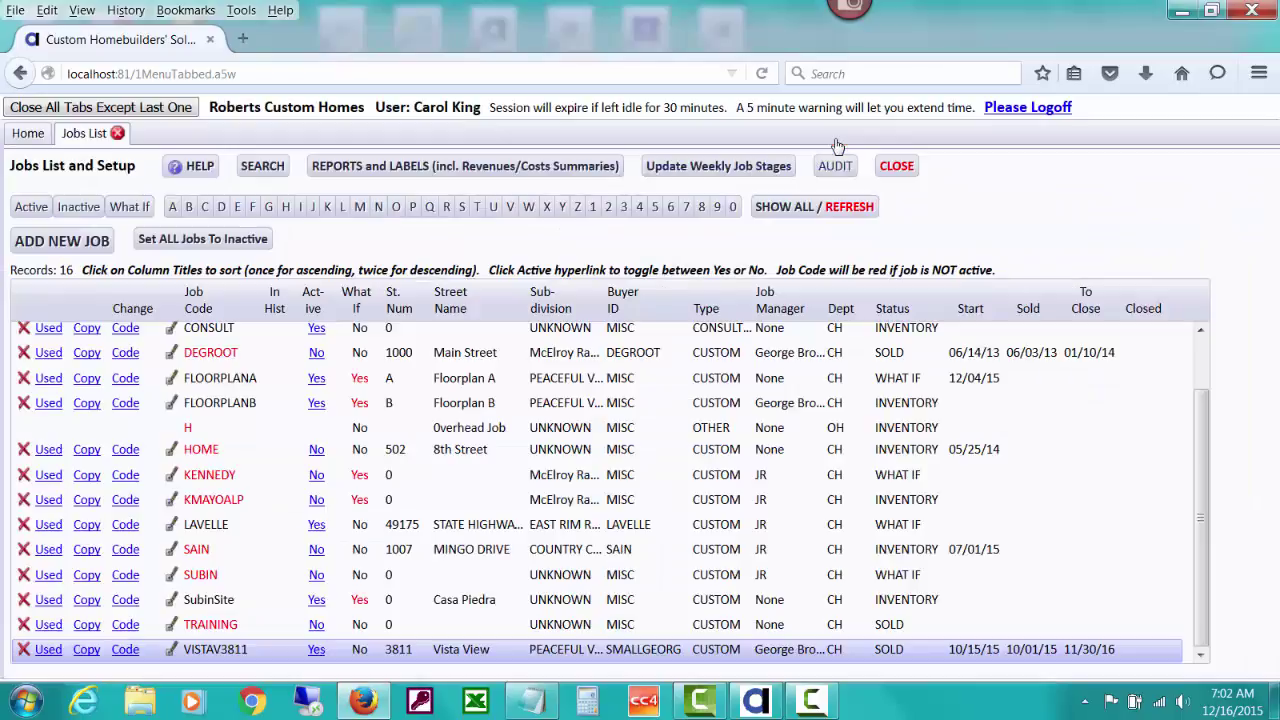
click(898, 166)
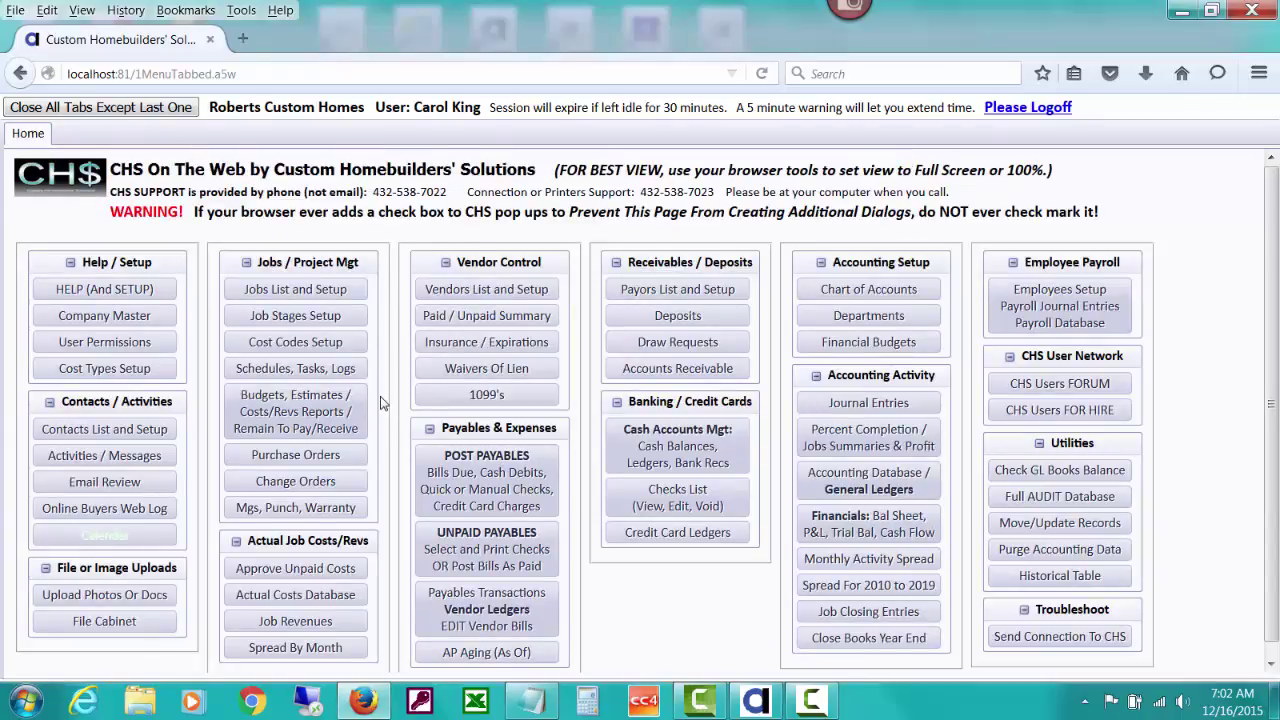
Open the Purchase Orders menu and look over the list of all purchase orders.
click(360, 455)
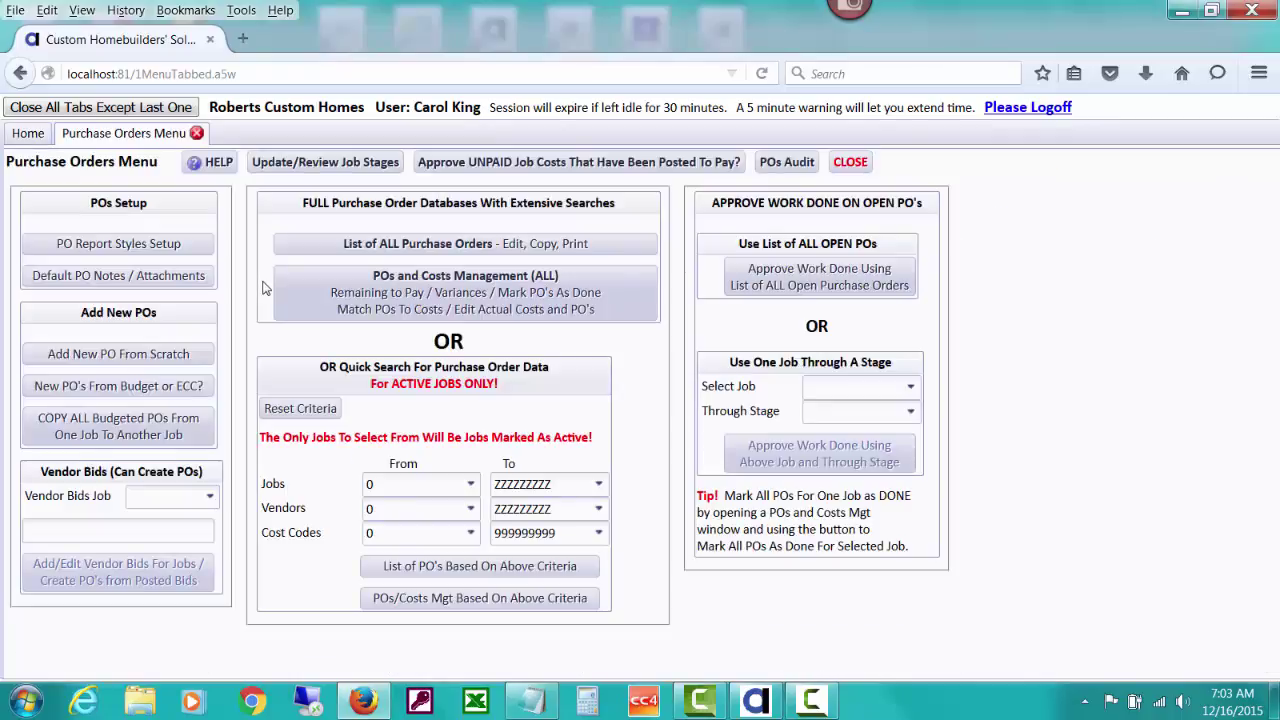
click(33, 142)
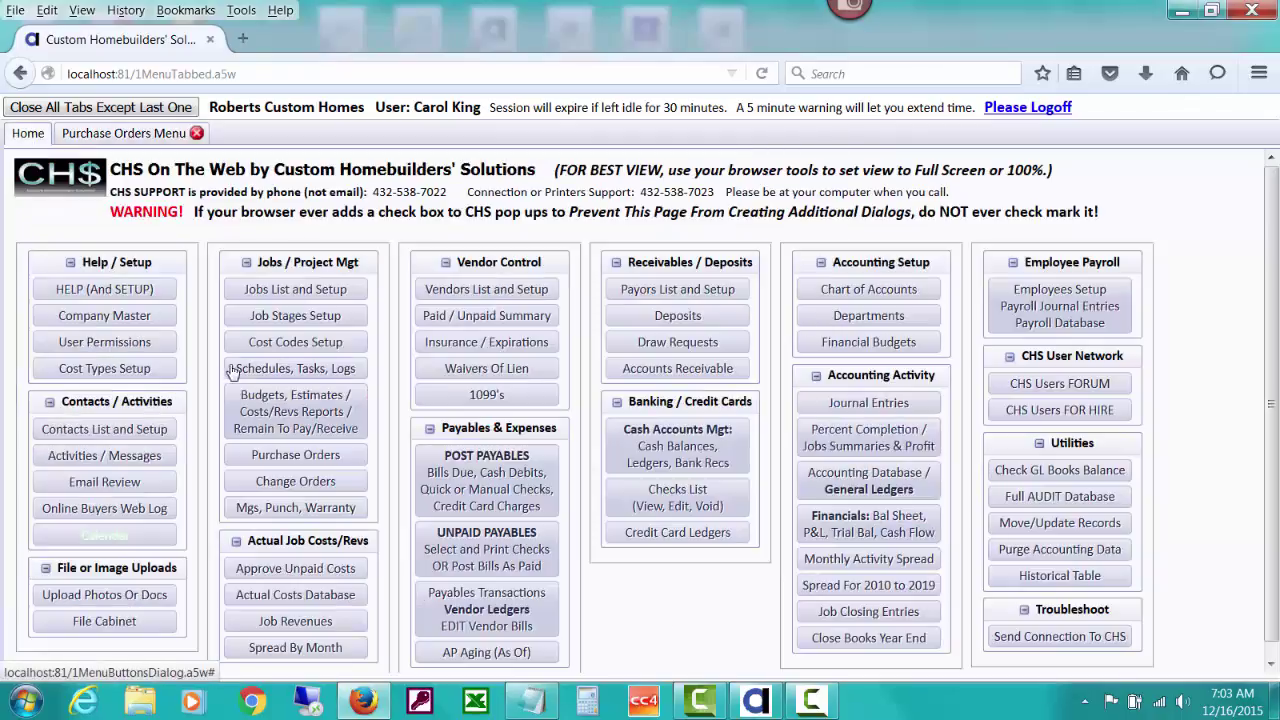
click(155, 135)
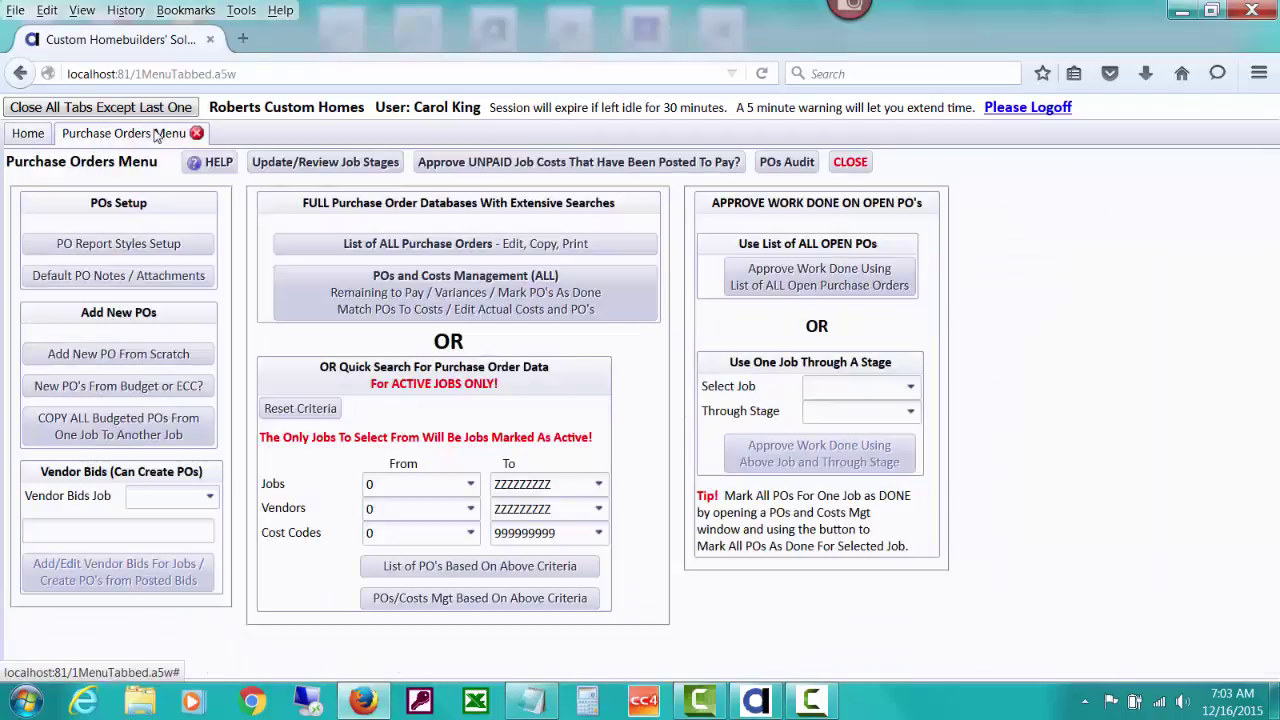
click(437, 247)
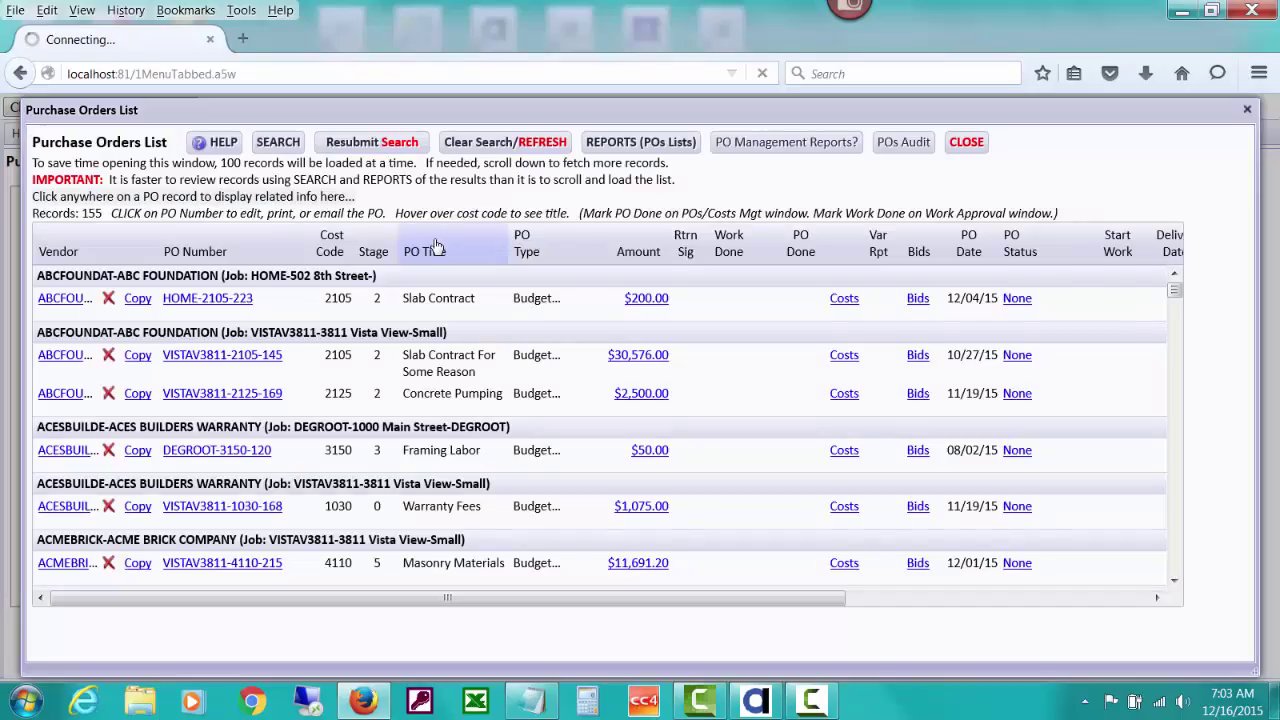
click(966, 142)
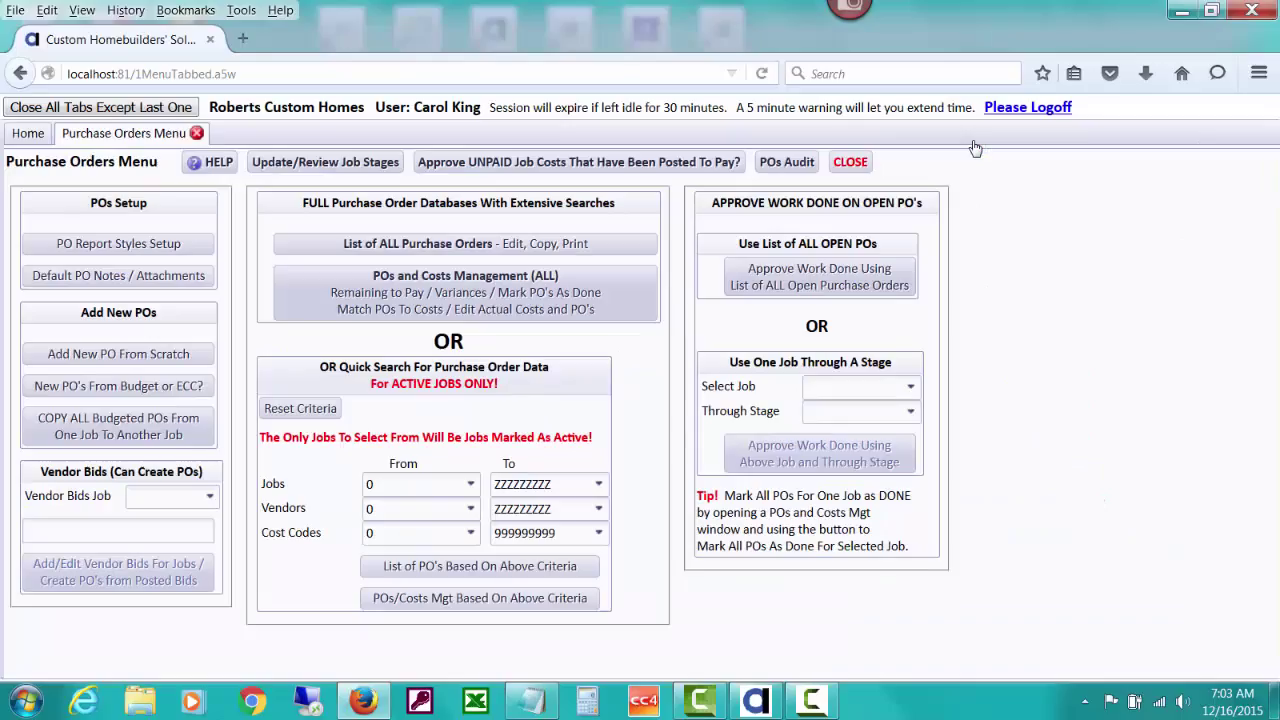
Run a quick search listing only the purchase orders of active job VISTAV3811.
click(418, 485)
text(v)
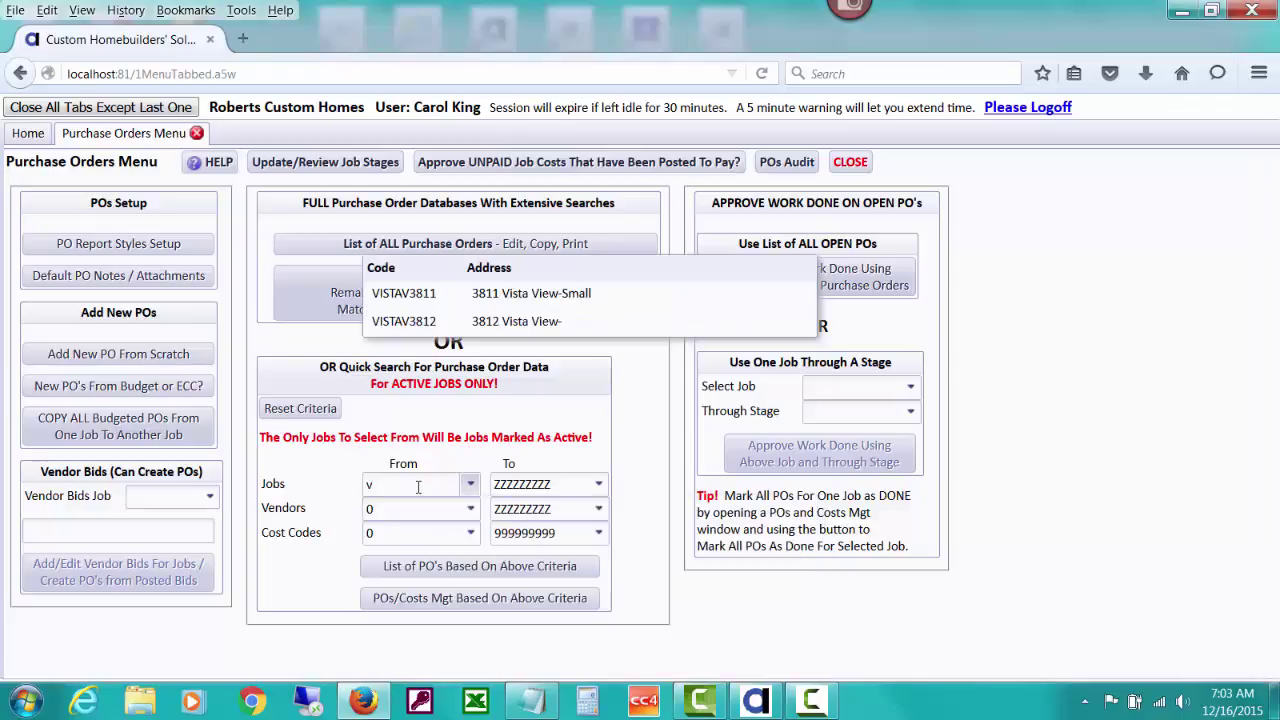
click(424, 301)
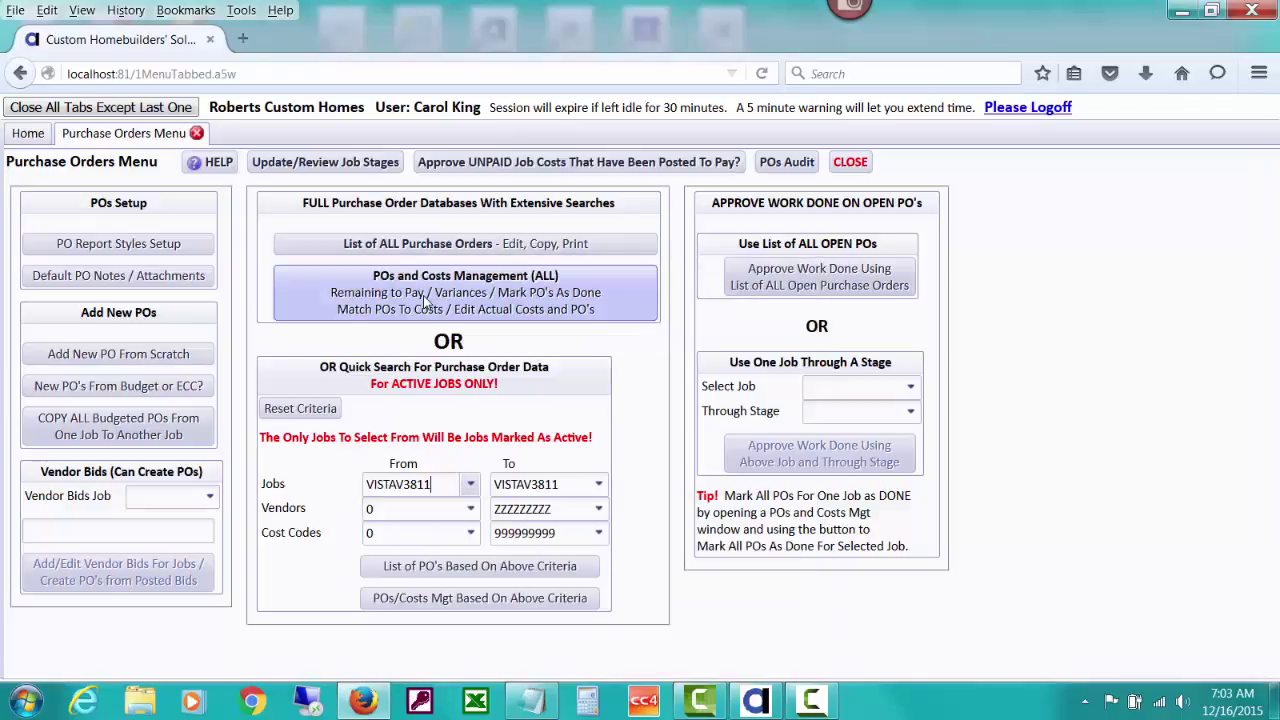
click(436, 570)
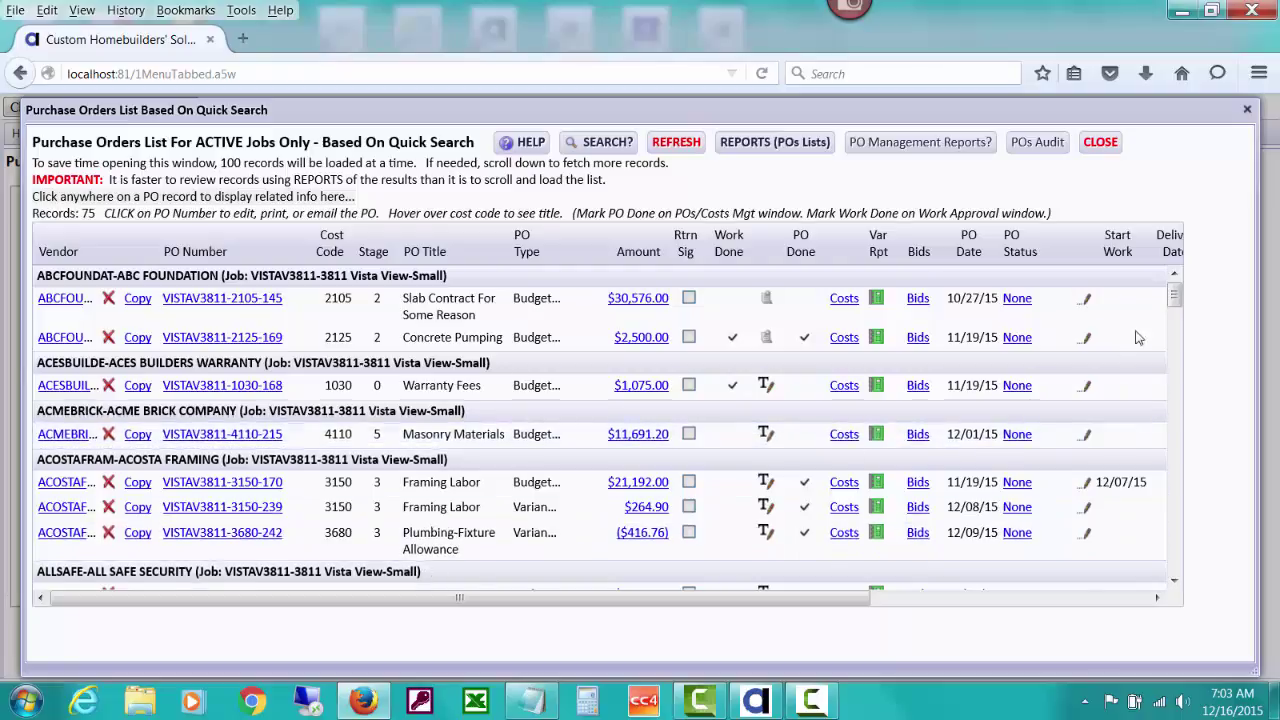
Copy the $264.90 Framing Labor purchase order for ACOSTA FRAMING to job VISTAV3812, keeping the same vendor.
mouse_move(1175, 301)
mouse_down()
mouse_move(1177, 343)
mouse_move(1172, 302)
mouse_up()
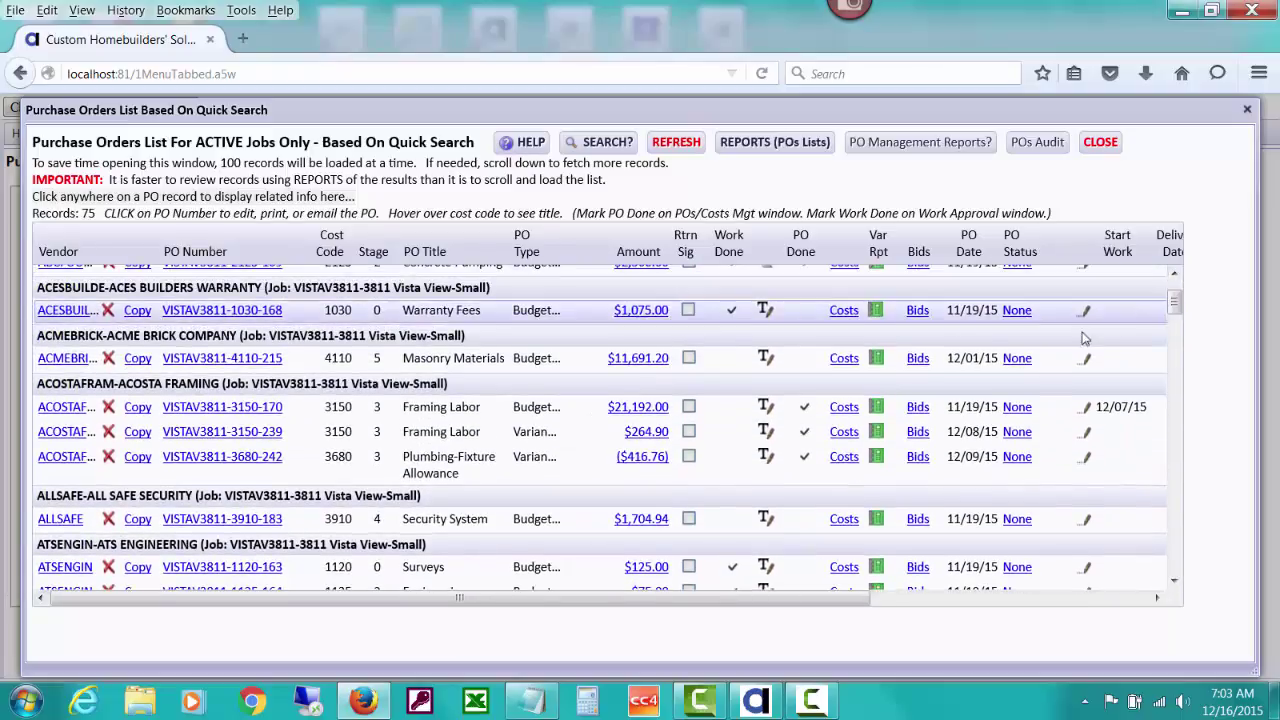
mouse_move(340, 434)
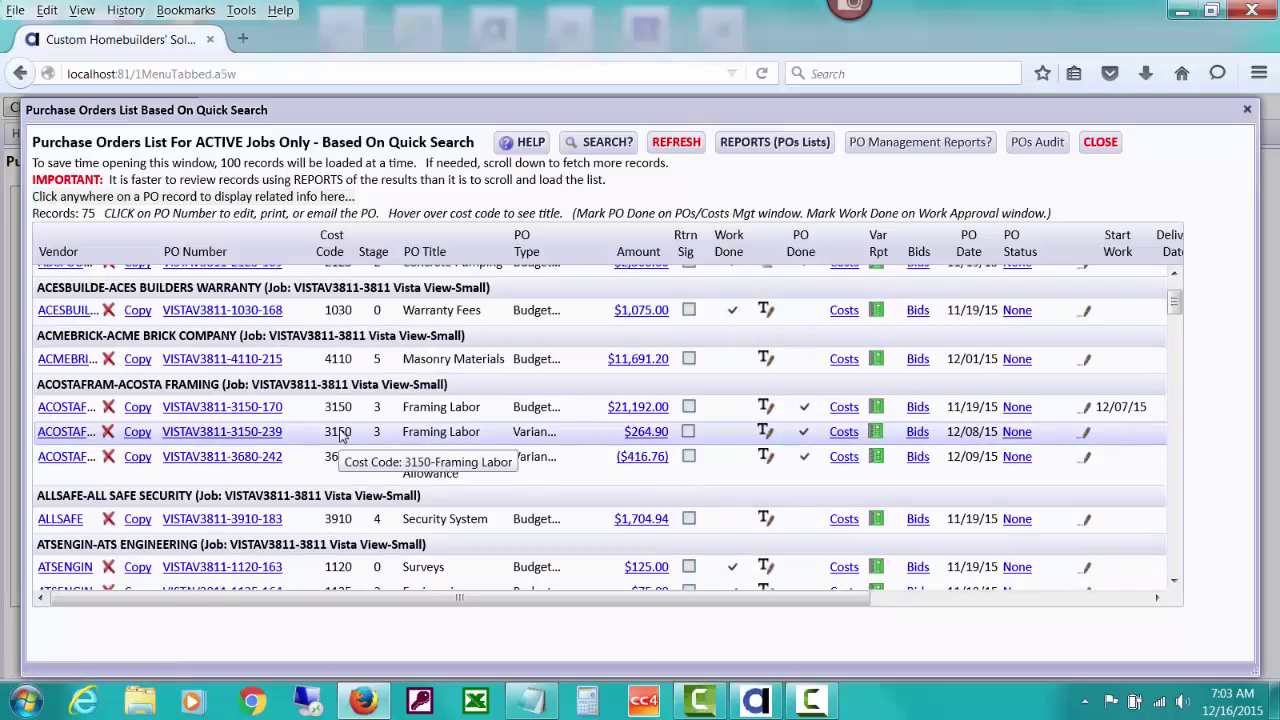
click(135, 438)
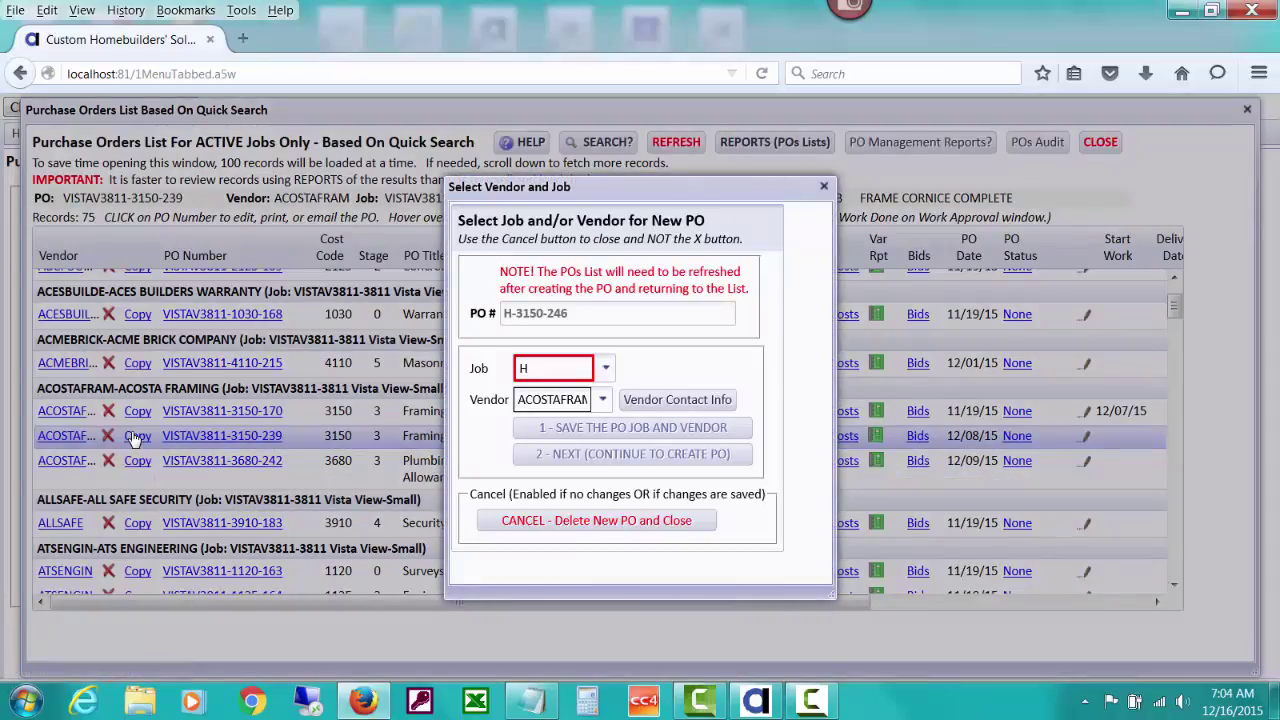
click(551, 371)
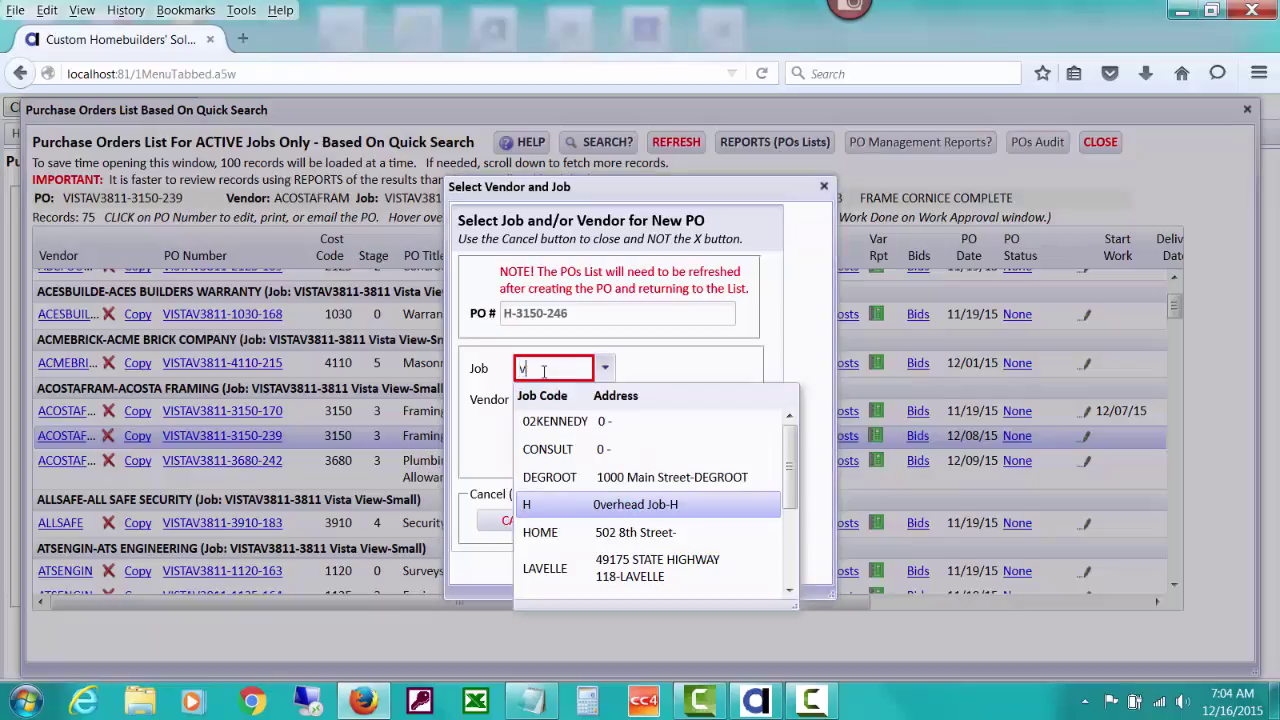
text(v)
click(576, 446)
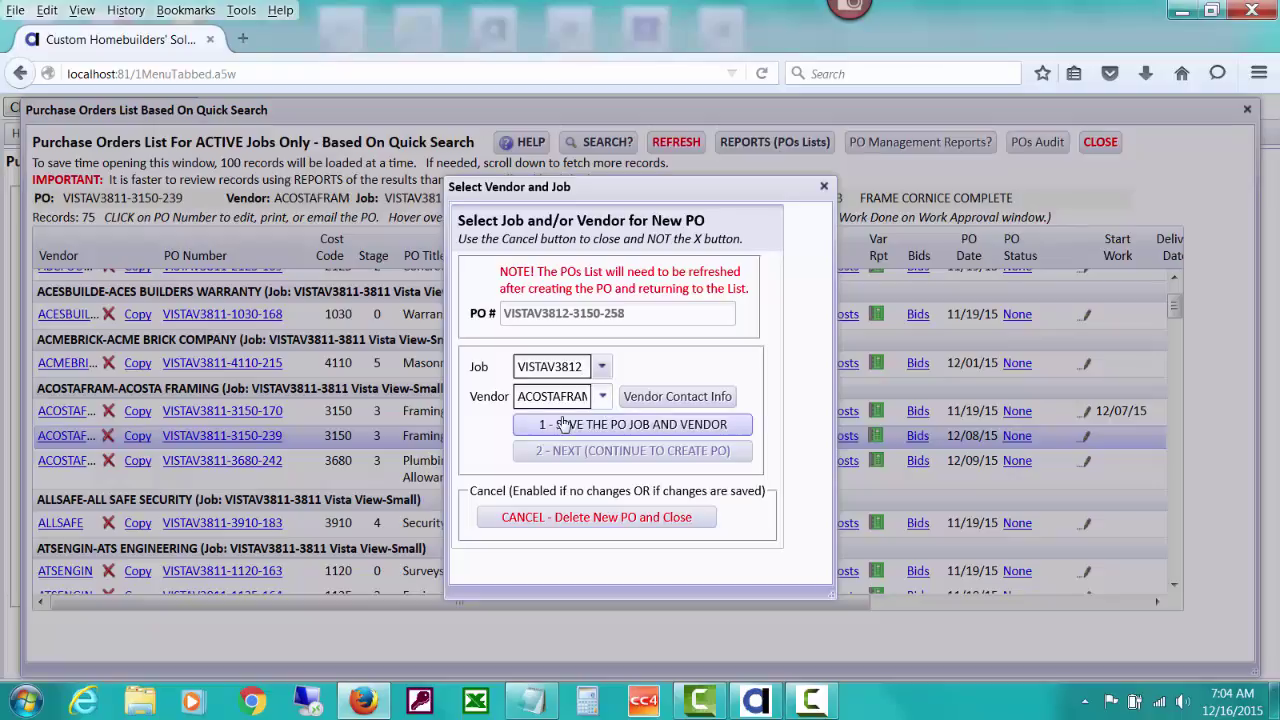
click(598, 424)
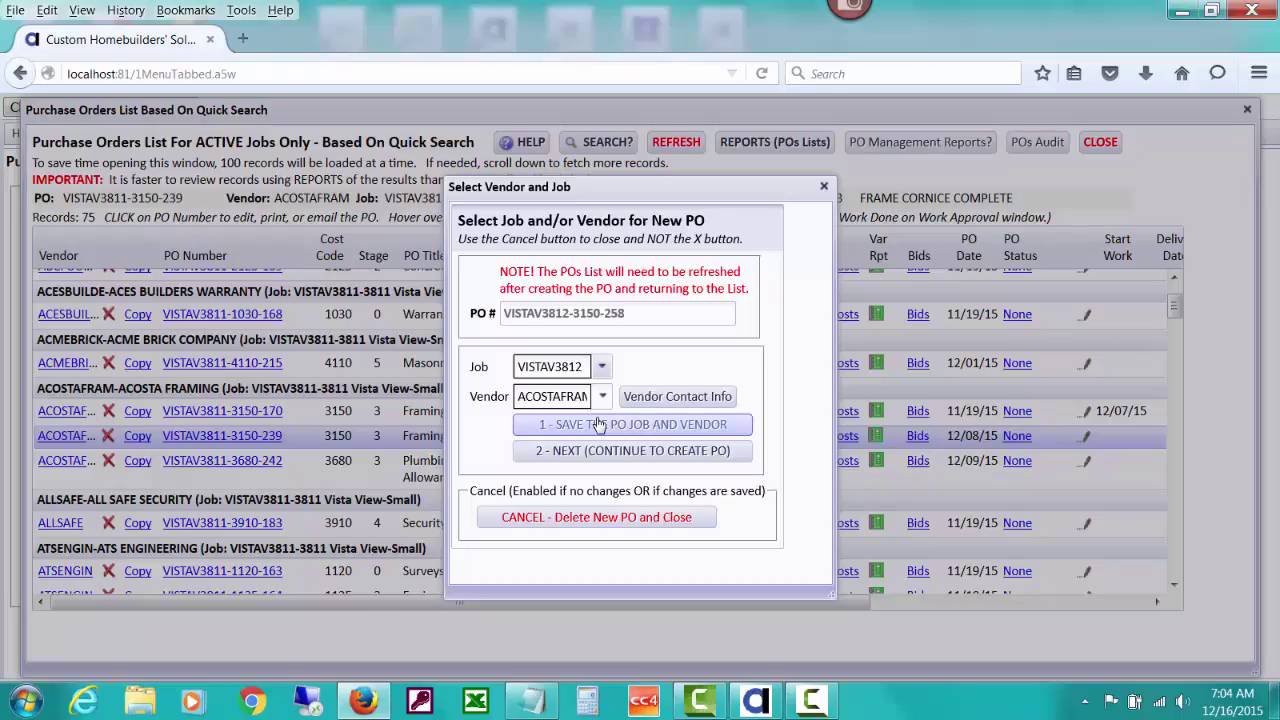
click(603, 451)
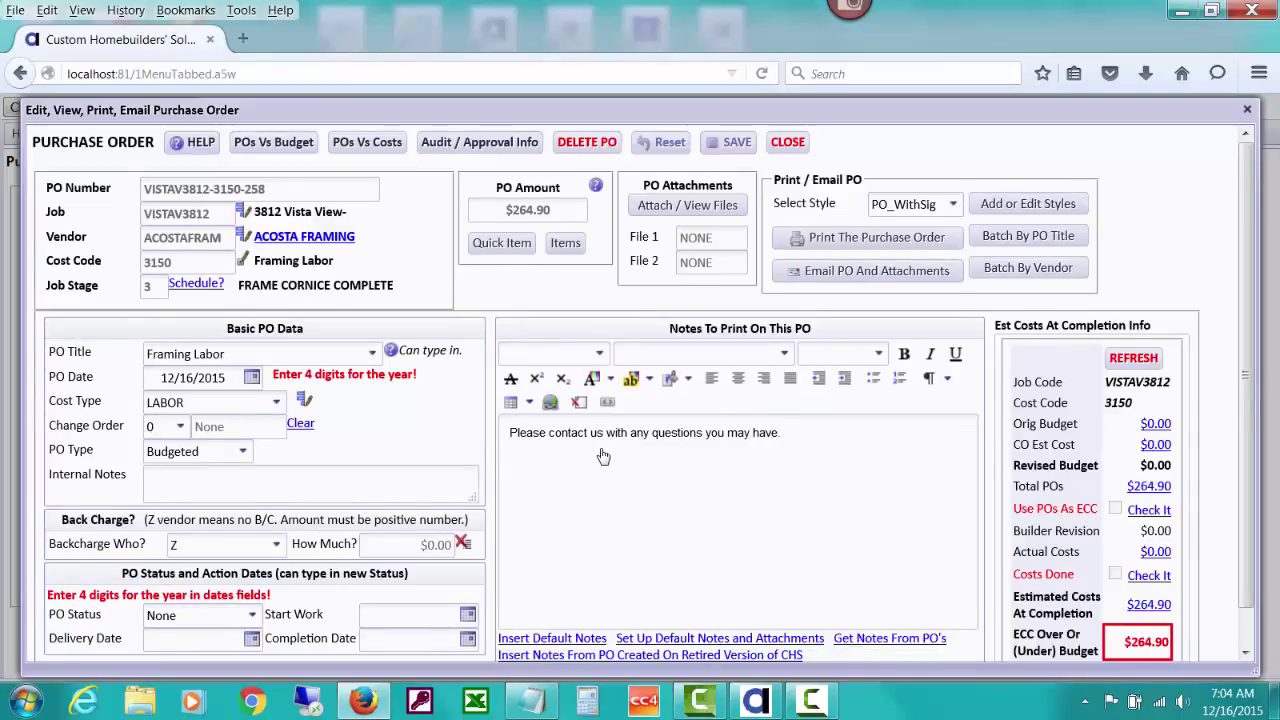
Look over the copied $264.90 Framing Labor purchase order and delete it.
scroll(580, 452, down, 1)
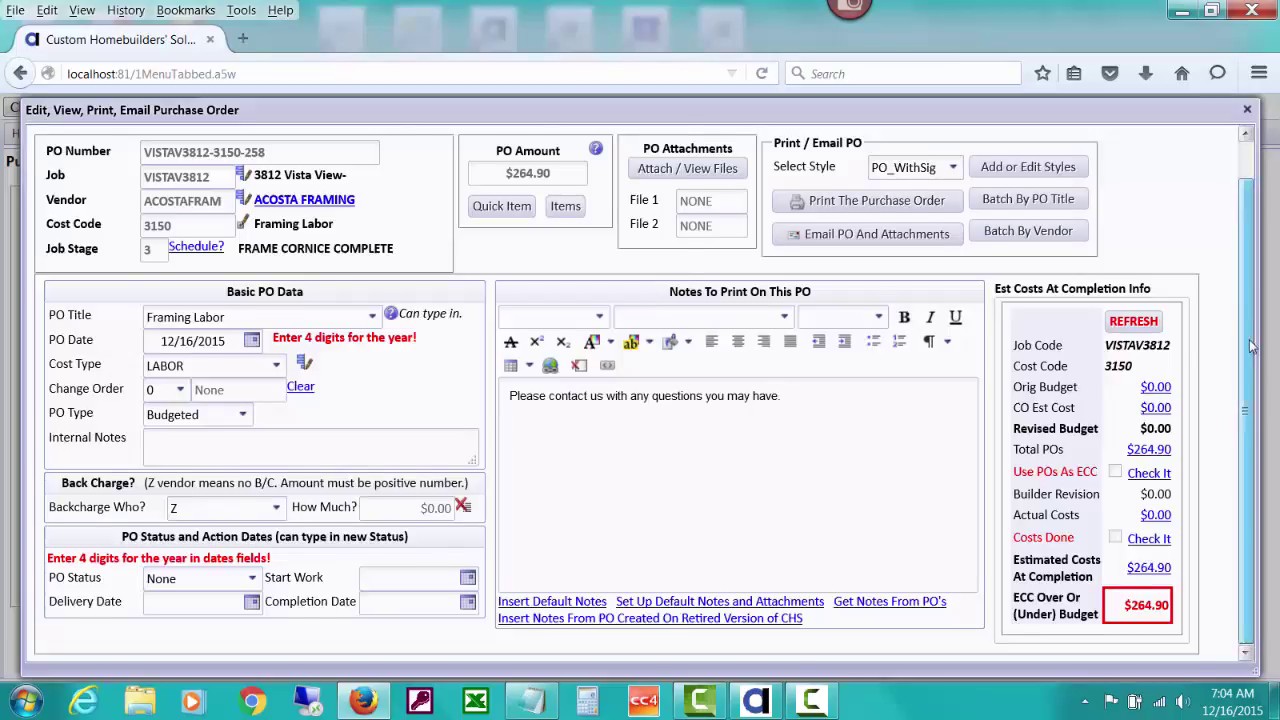
scroll(1252, 345, up, 1)
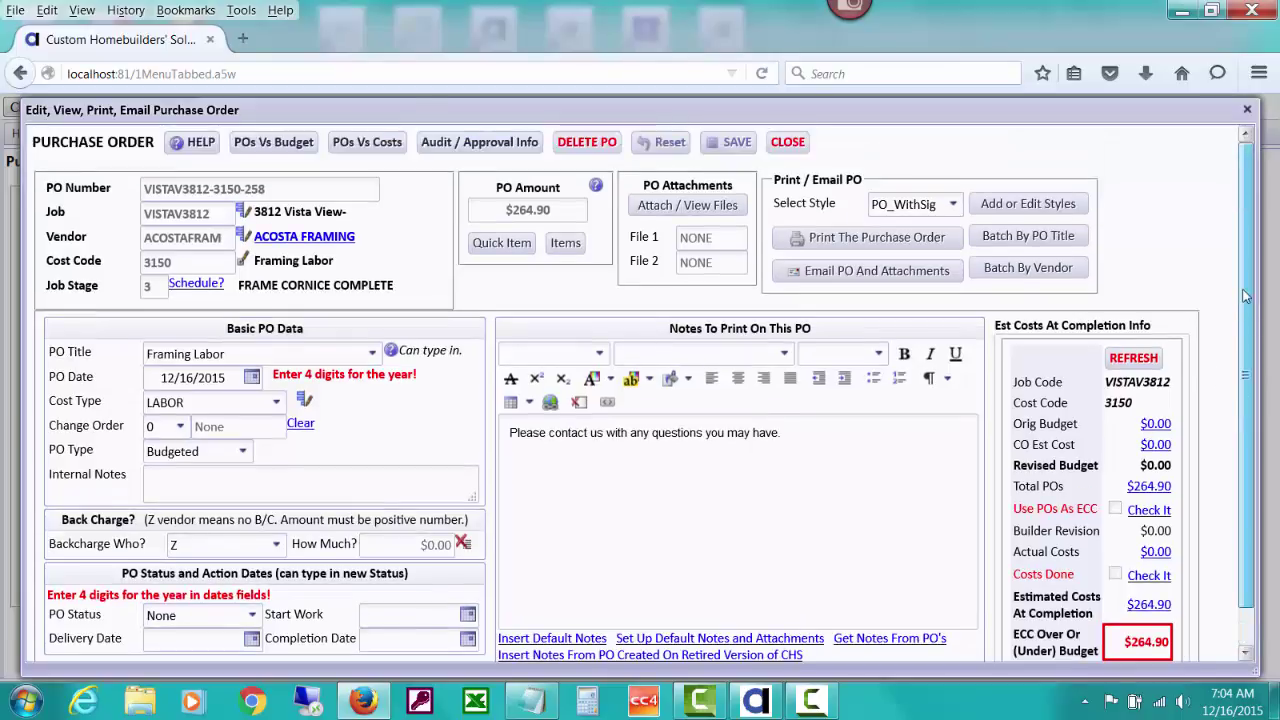
click(601, 146)
click(612, 356)
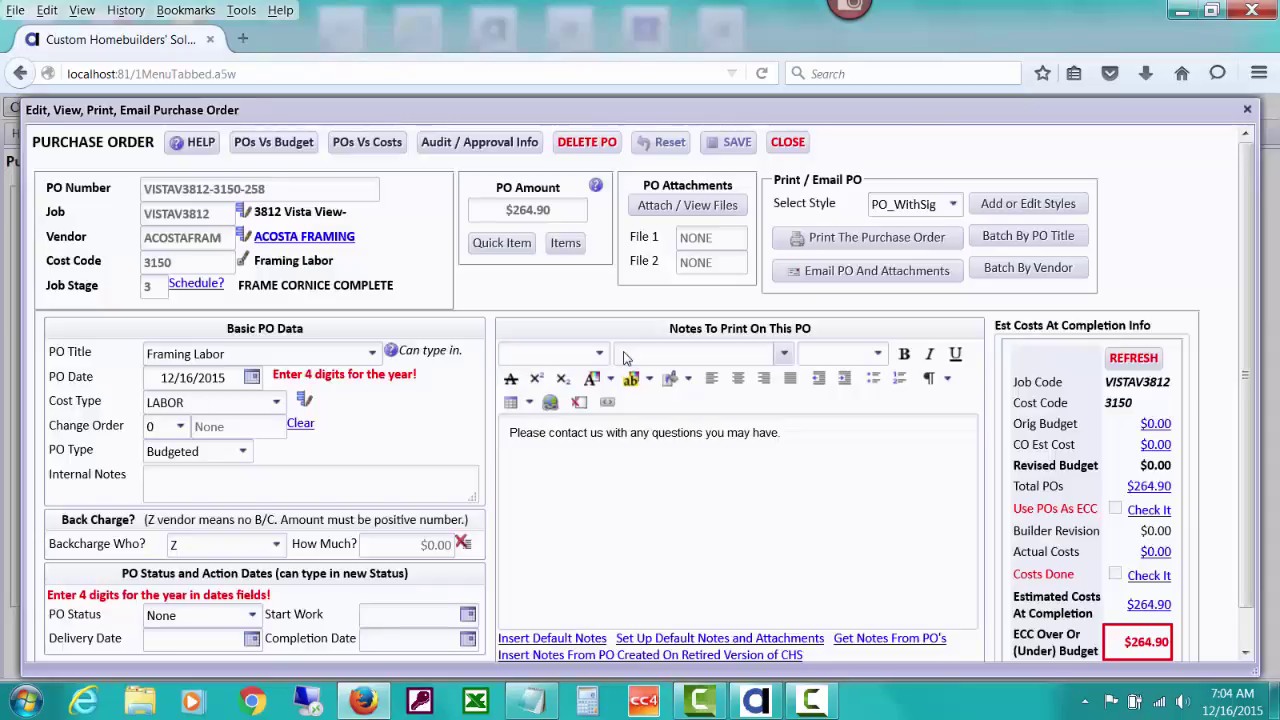
click(756, 356)
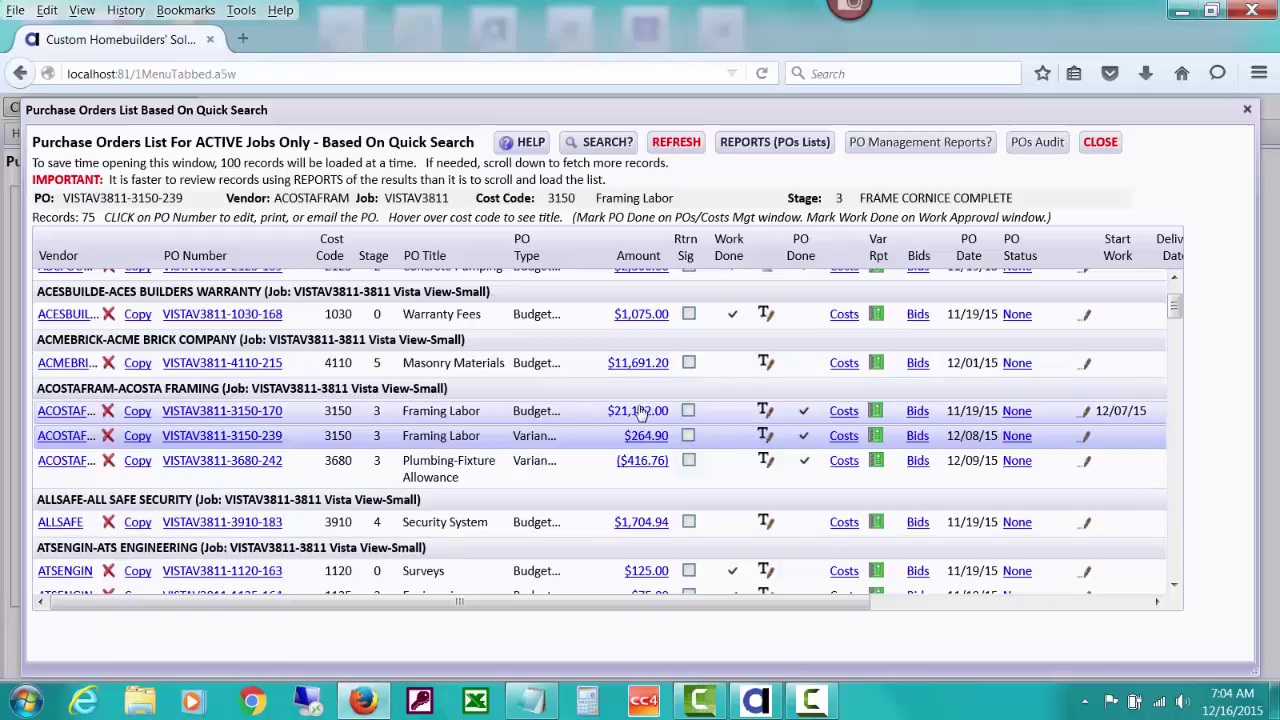
Copy the $21,192.00 Framing Labor purchase order for ACOSTA FRAMING to job VISTAV3812, keeping the same vendor.
click(131, 413)
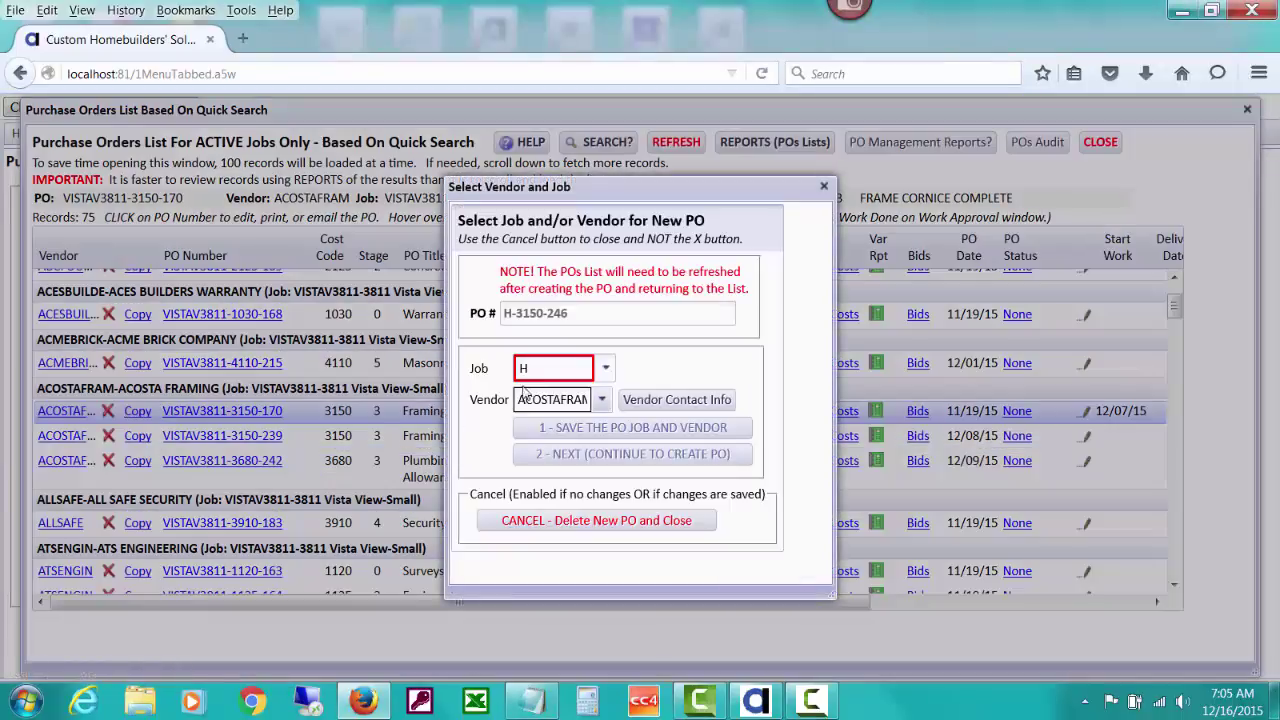
double_click(562, 368)
text(v)
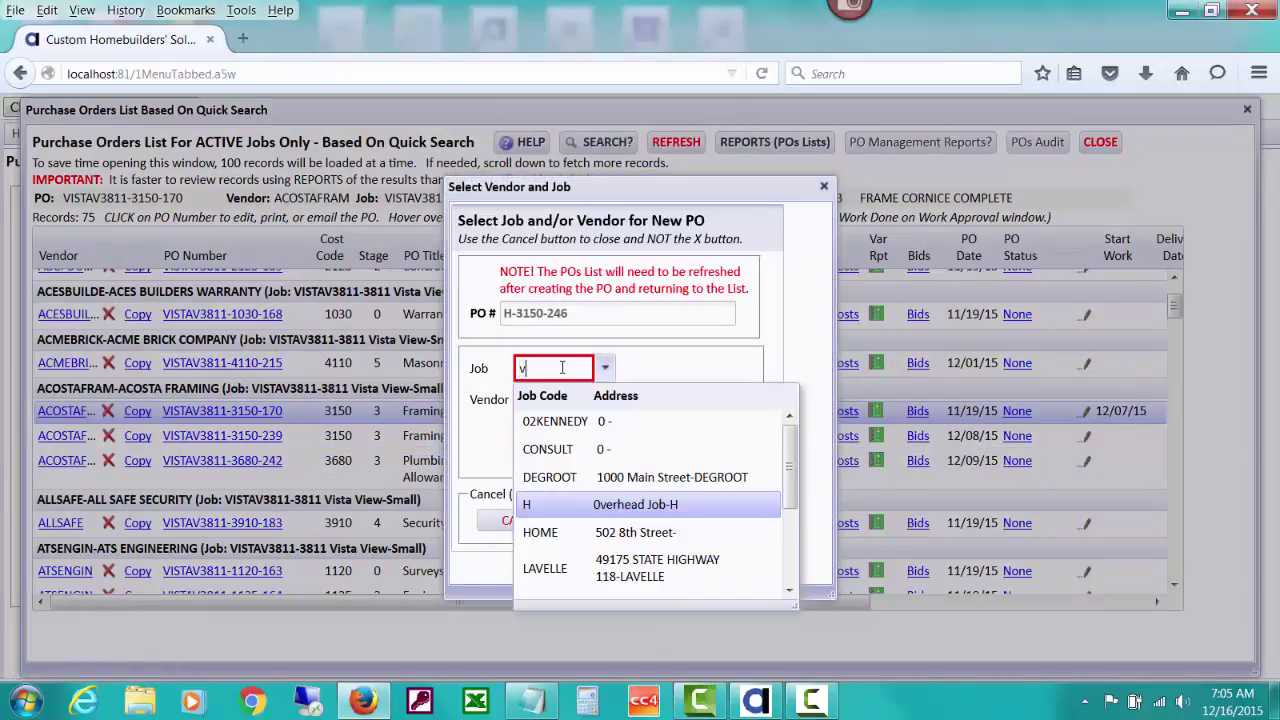
click(571, 446)
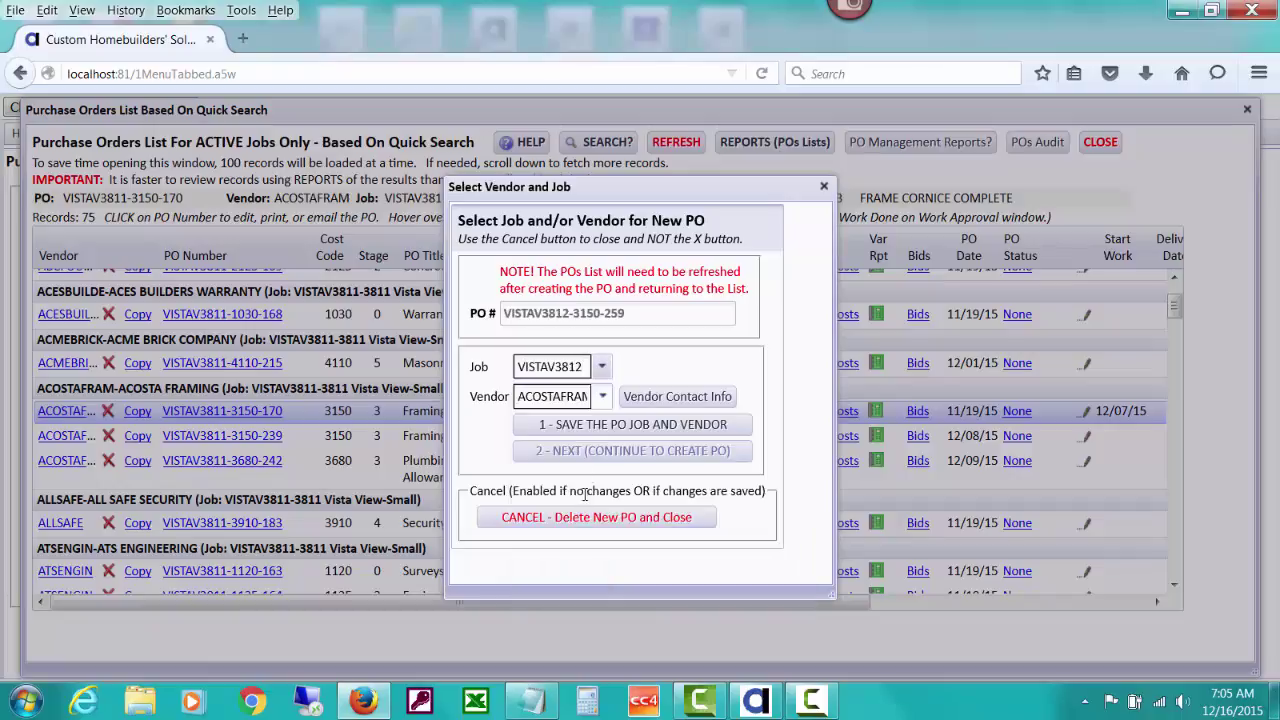
click(612, 428)
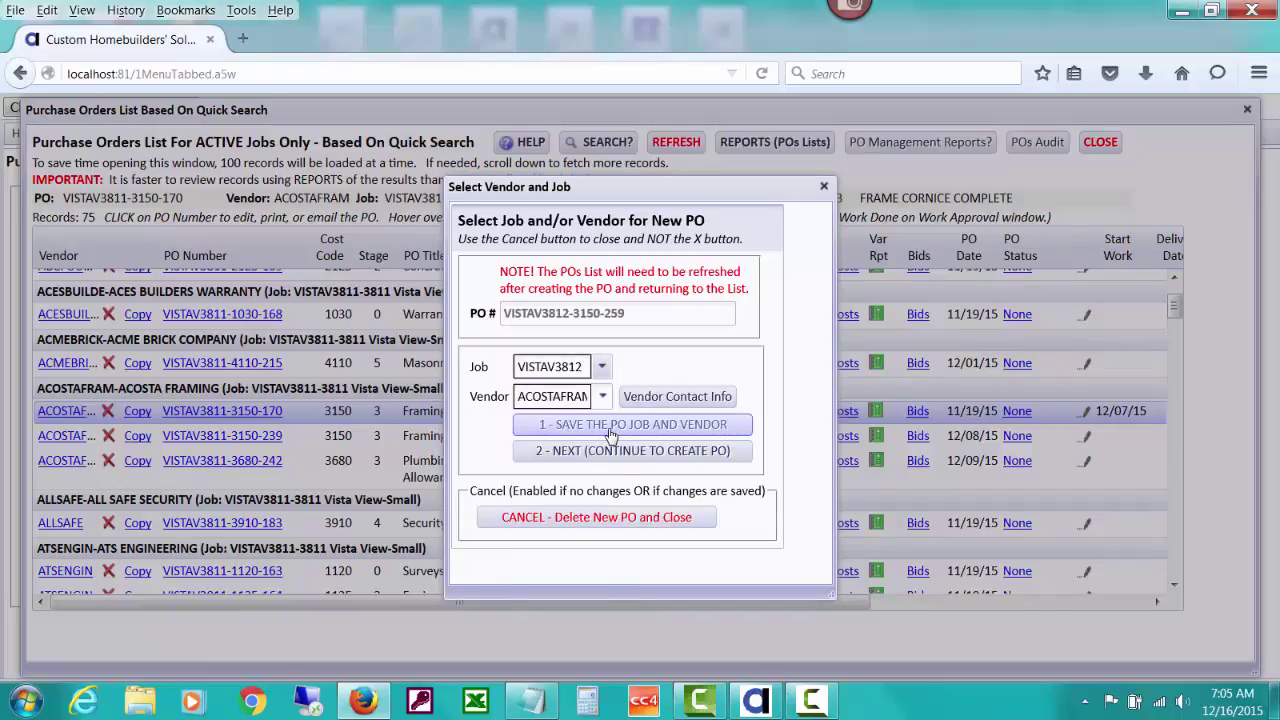
click(625, 451)
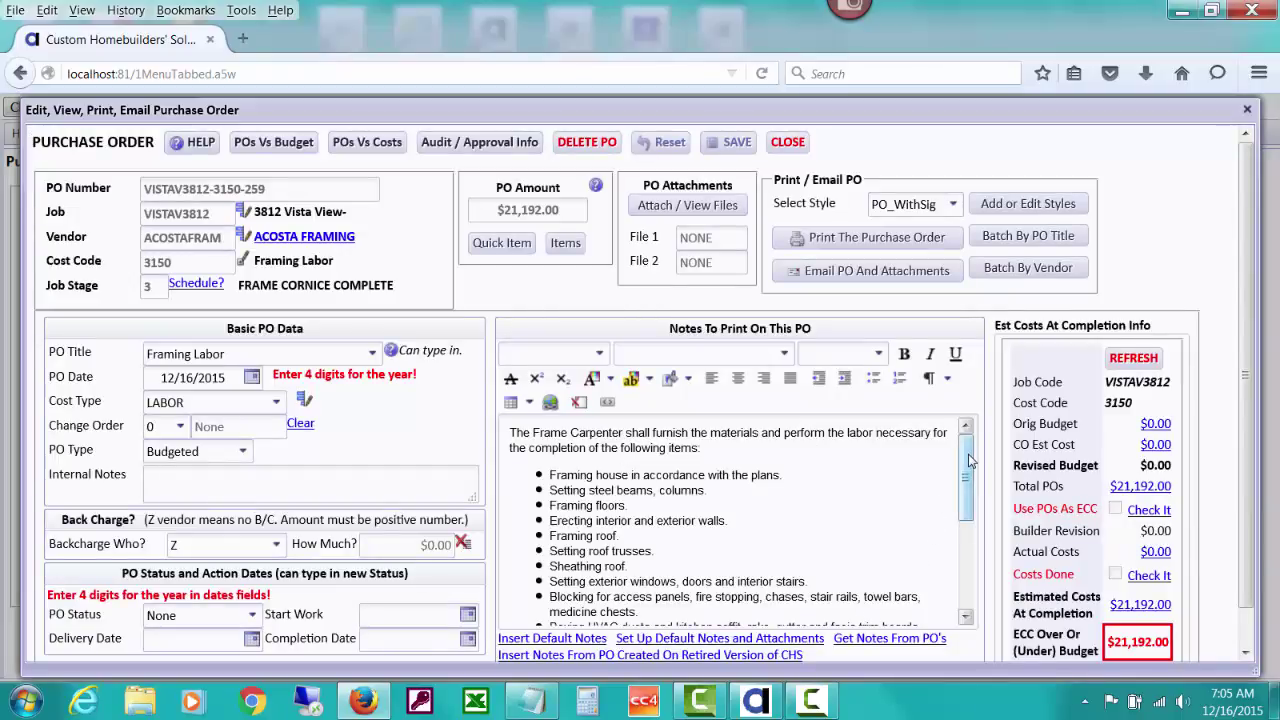
Review the notes to print on the new Framing Labor purchase order.
drag(968, 460, 960, 560)
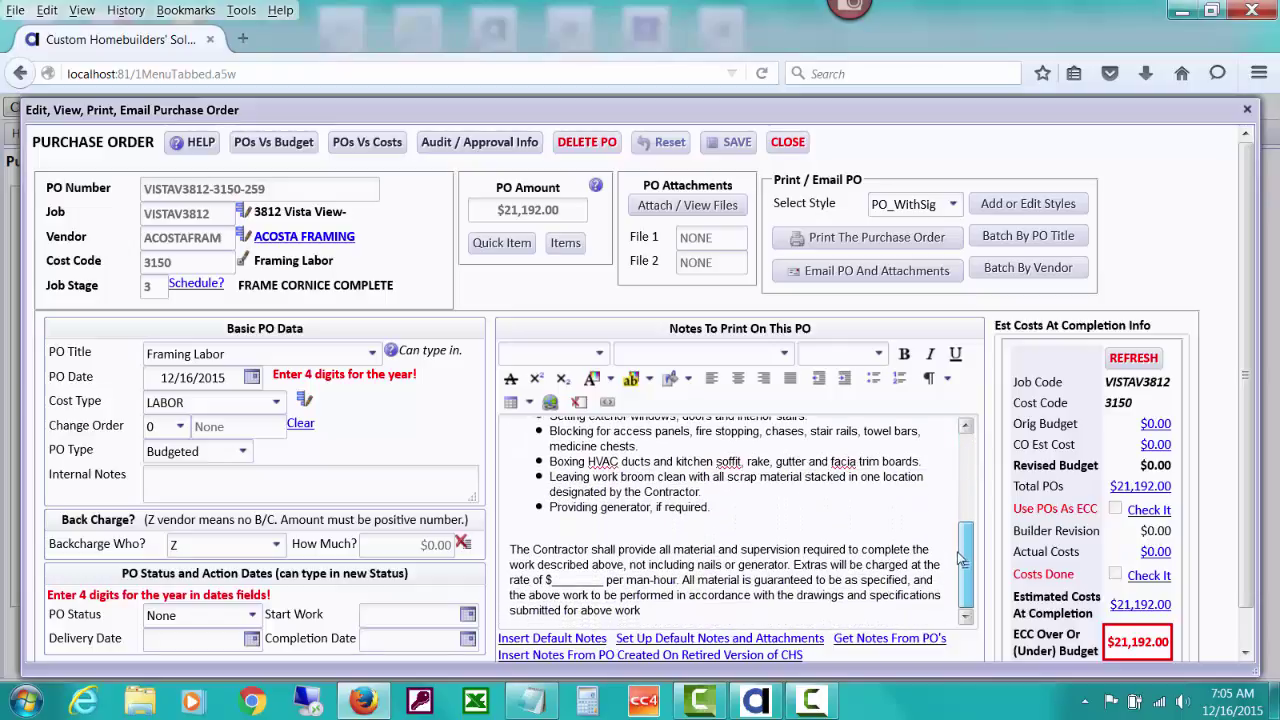
scroll(960, 560, up, 3)
click(768, 432)
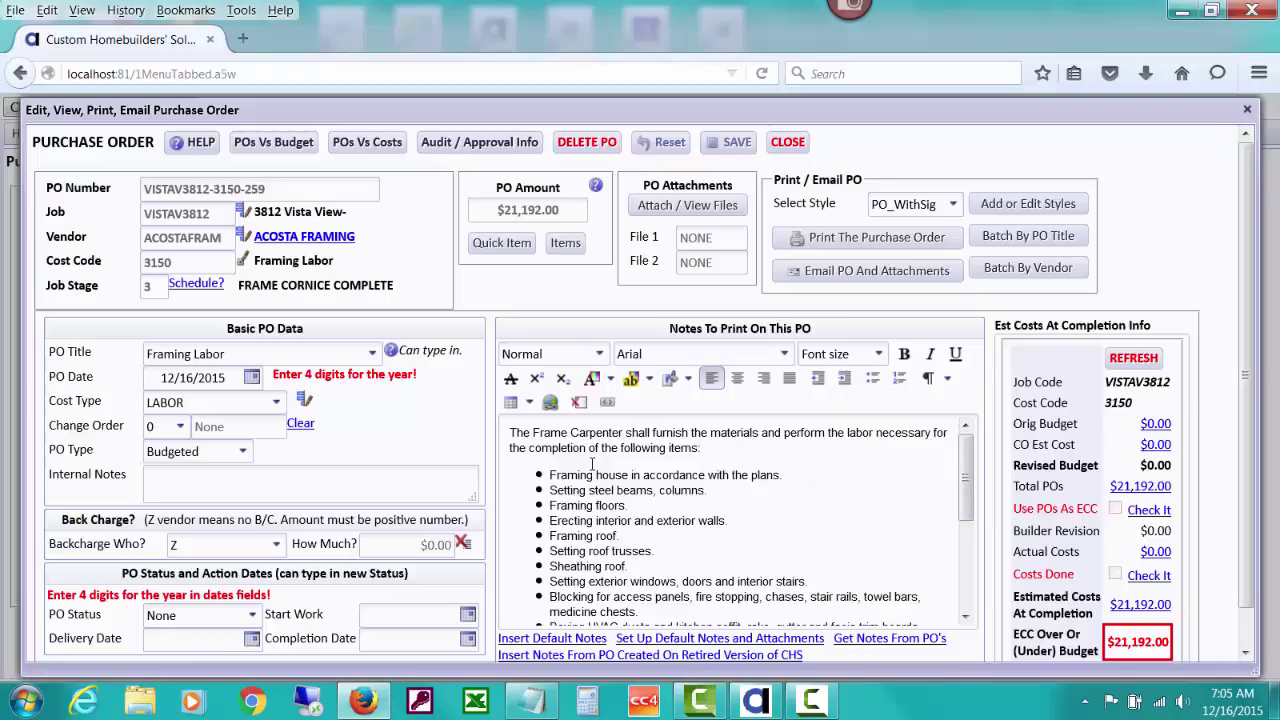
Set the unit price of the Framing Labor purchase order's quick item to $22,000.00 and save the updated amount.
click(527, 245)
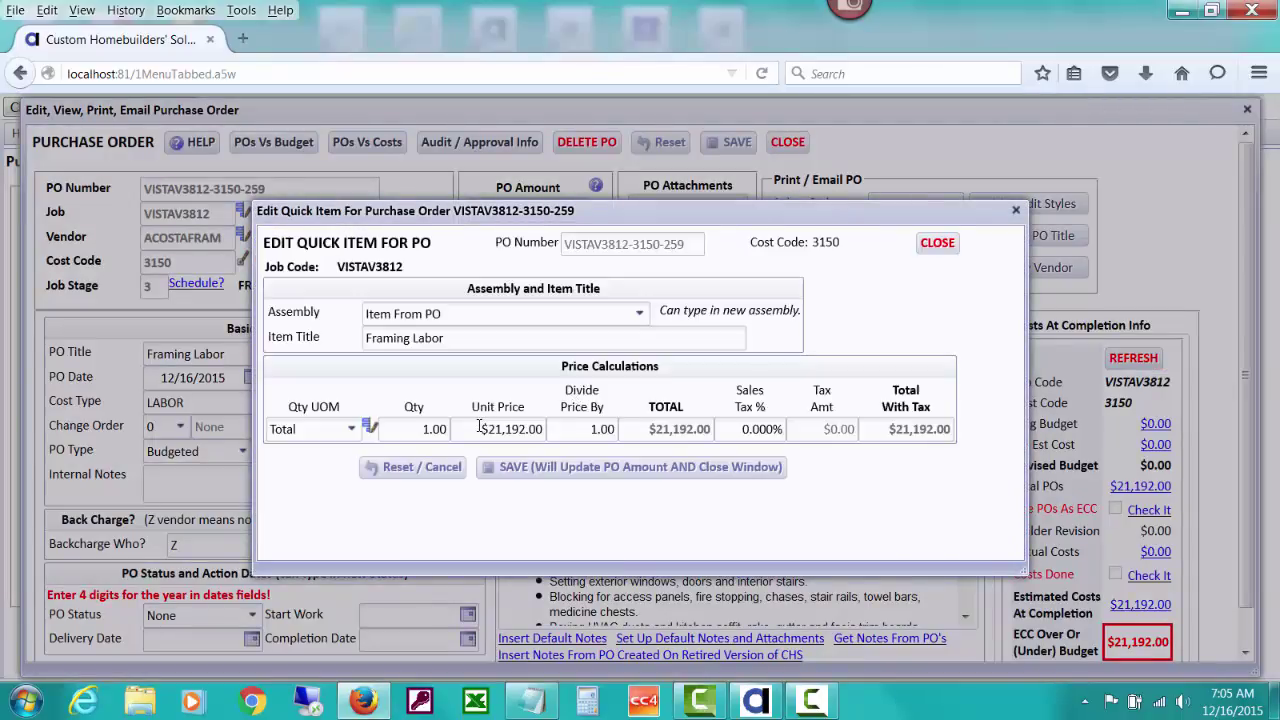
drag(480, 428, 563, 426)
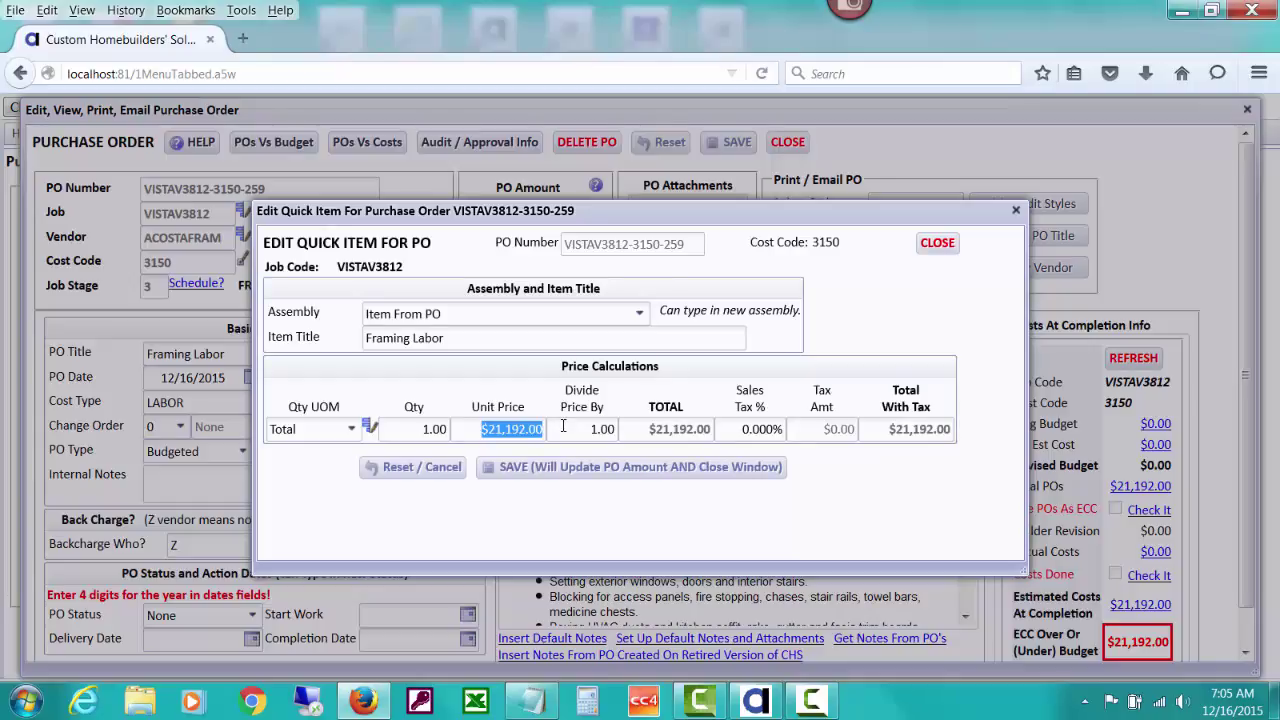
text(22000)
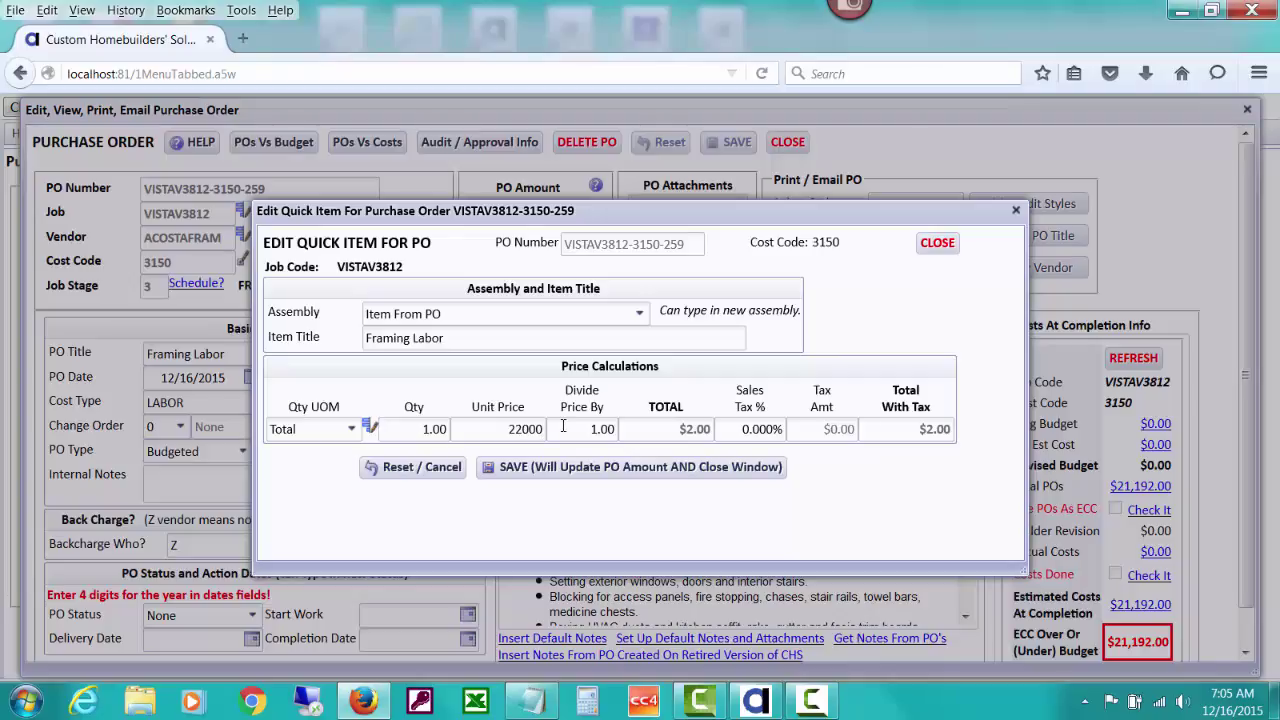
key(Tab)
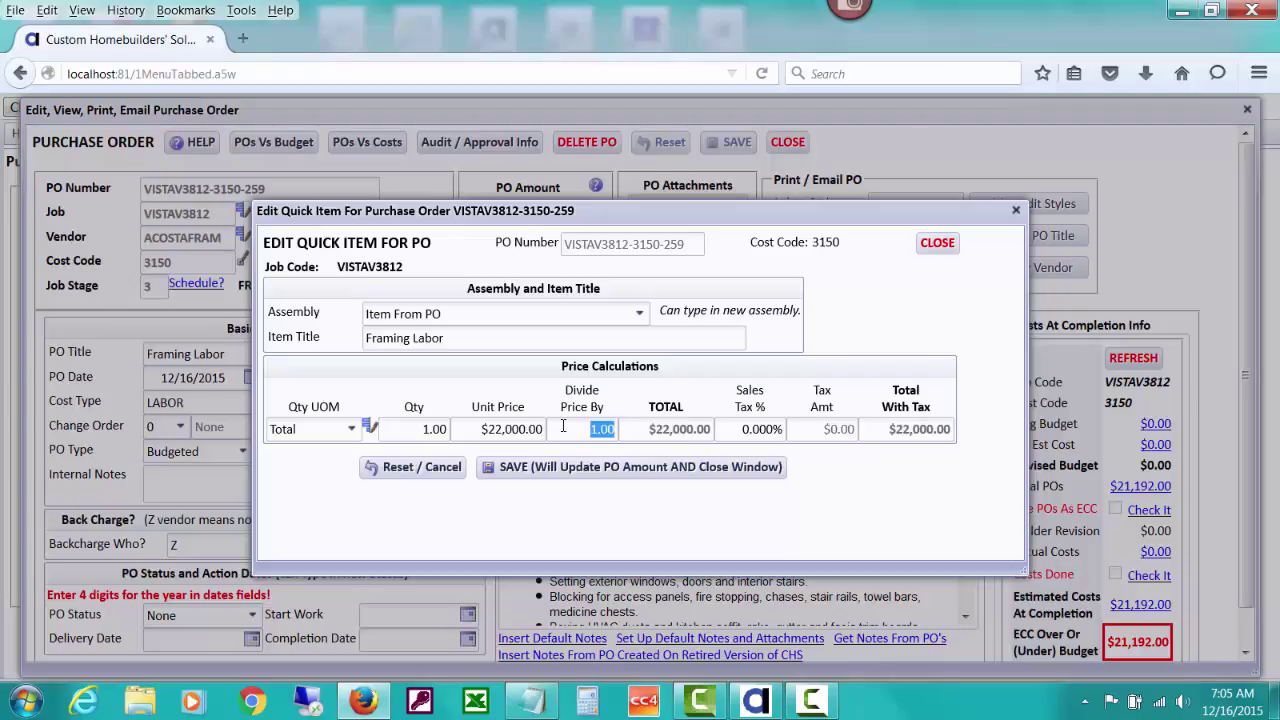
click(563, 467)
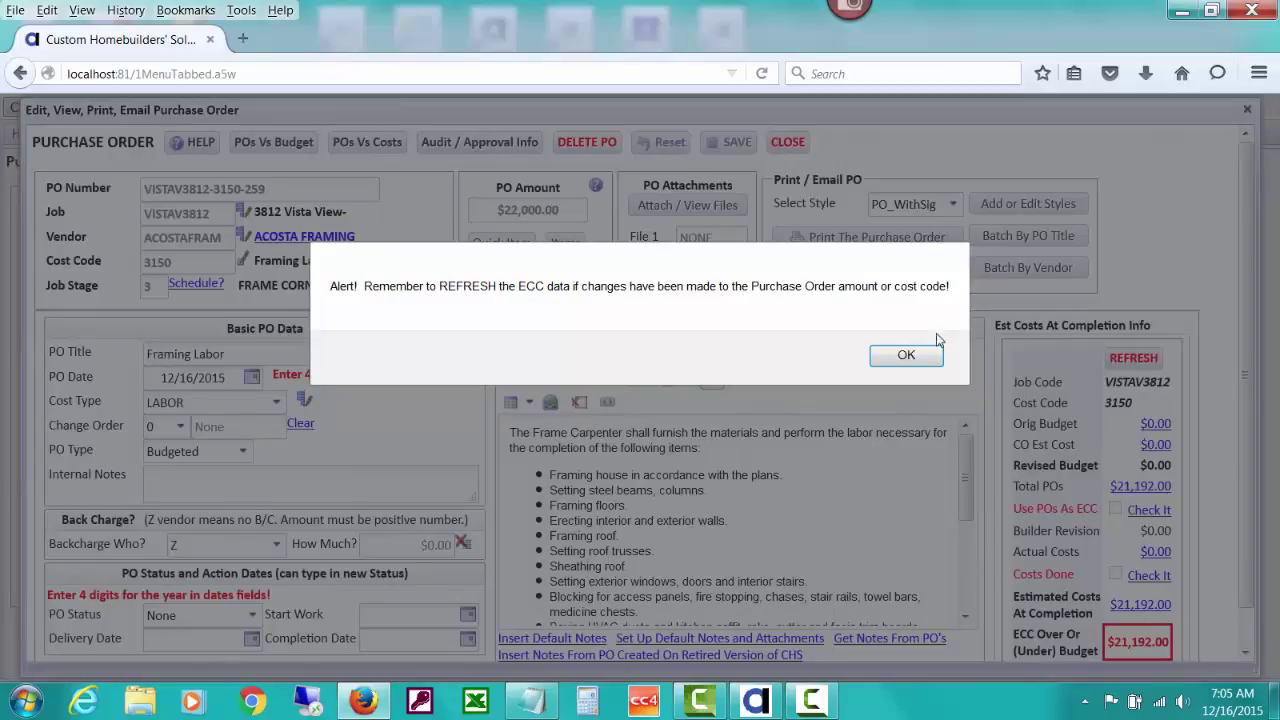
click(905, 355)
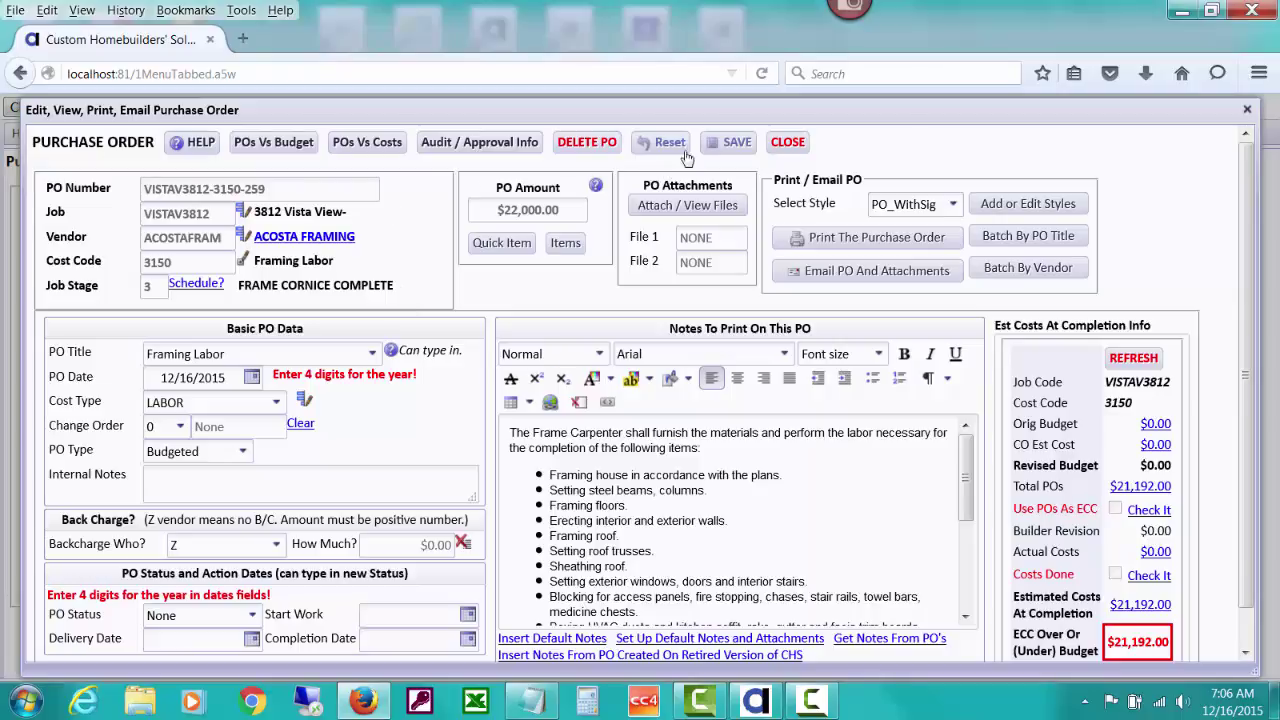
Delete the copied Framing Labor purchase order from job VISTAV3812.
click(593, 147)
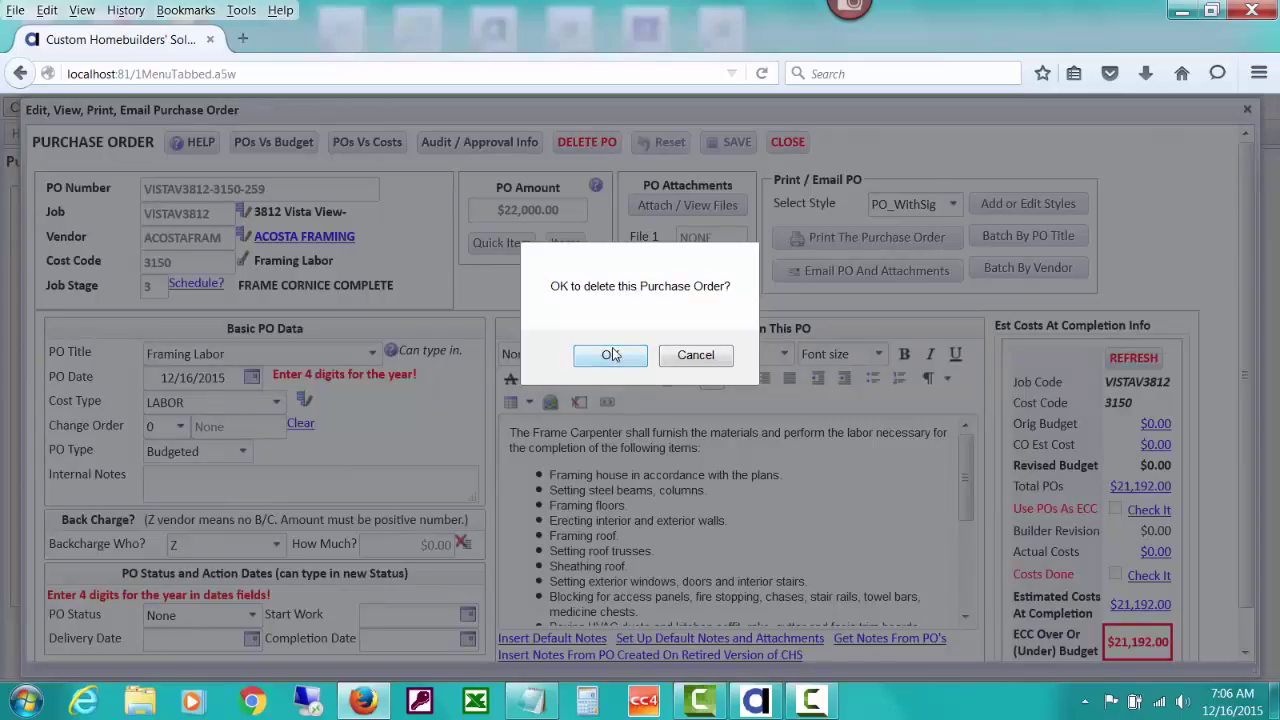
click(612, 354)
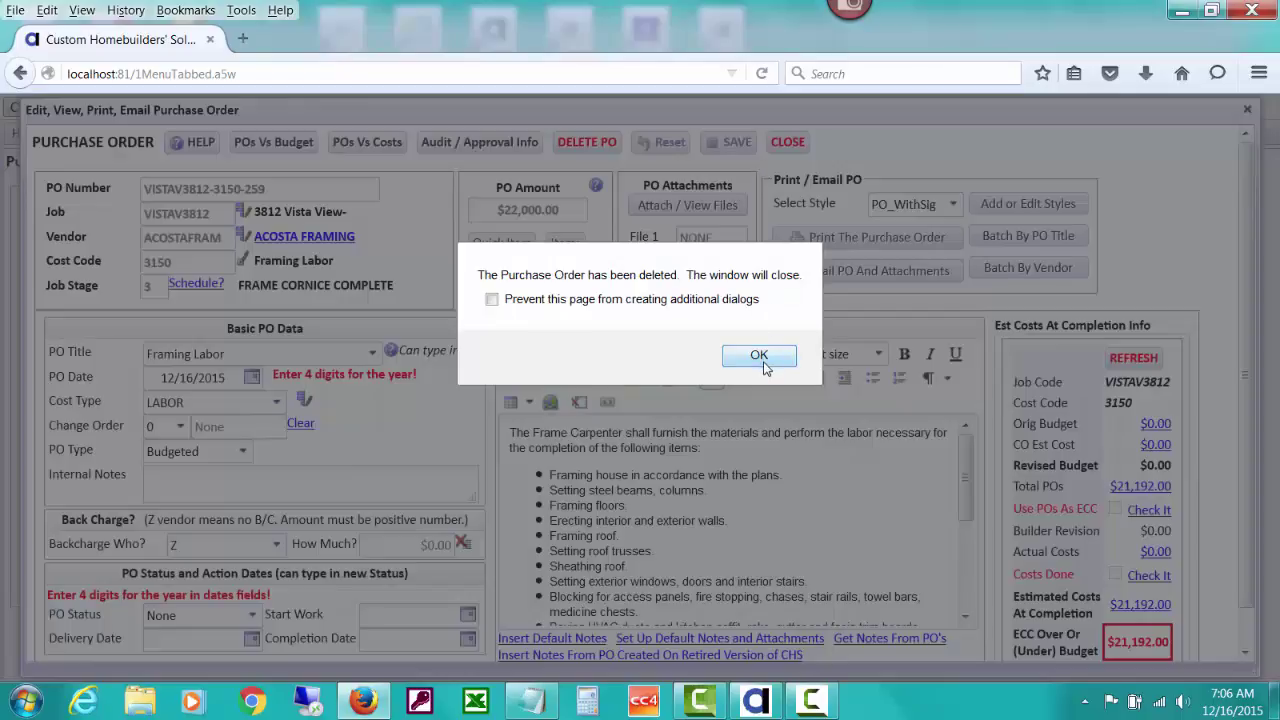
click(759, 356)
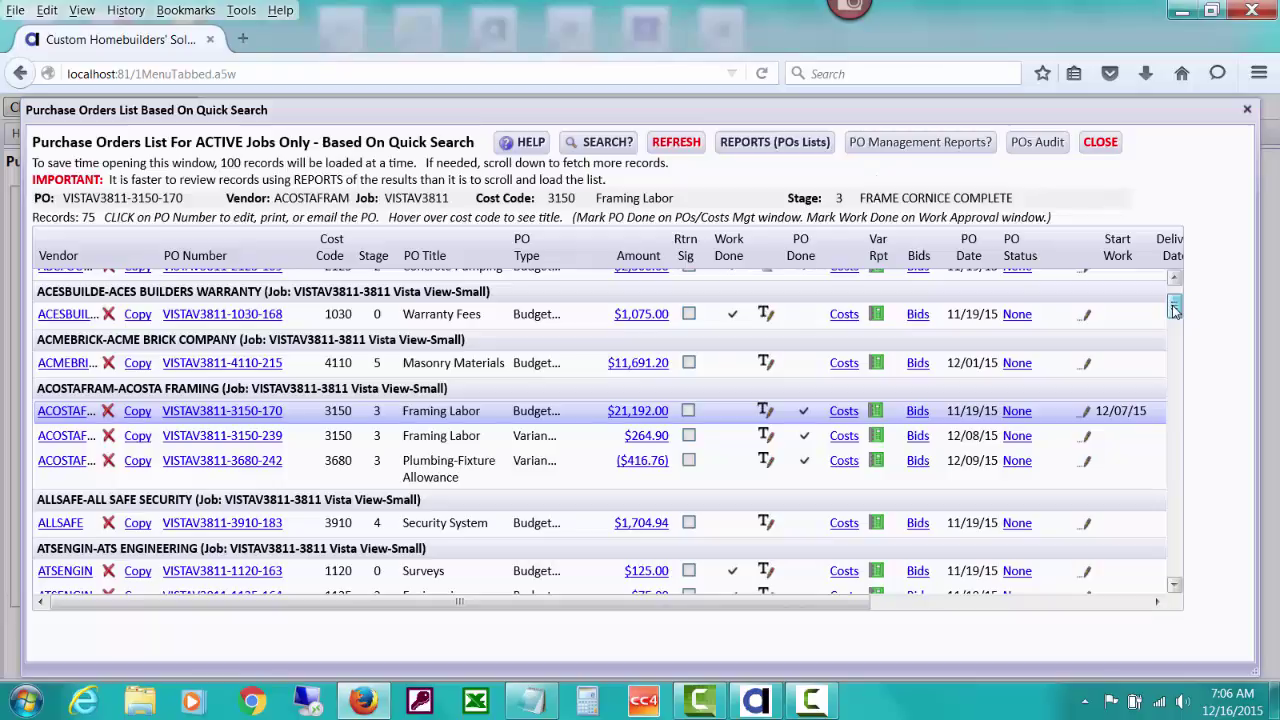
Copy the $5,140.80 Total Appliance Package purchase order for BUILDERS DISPLAY to job VISTAV3812, keeping the same vendor.
drag(1175, 310, 1178, 389)
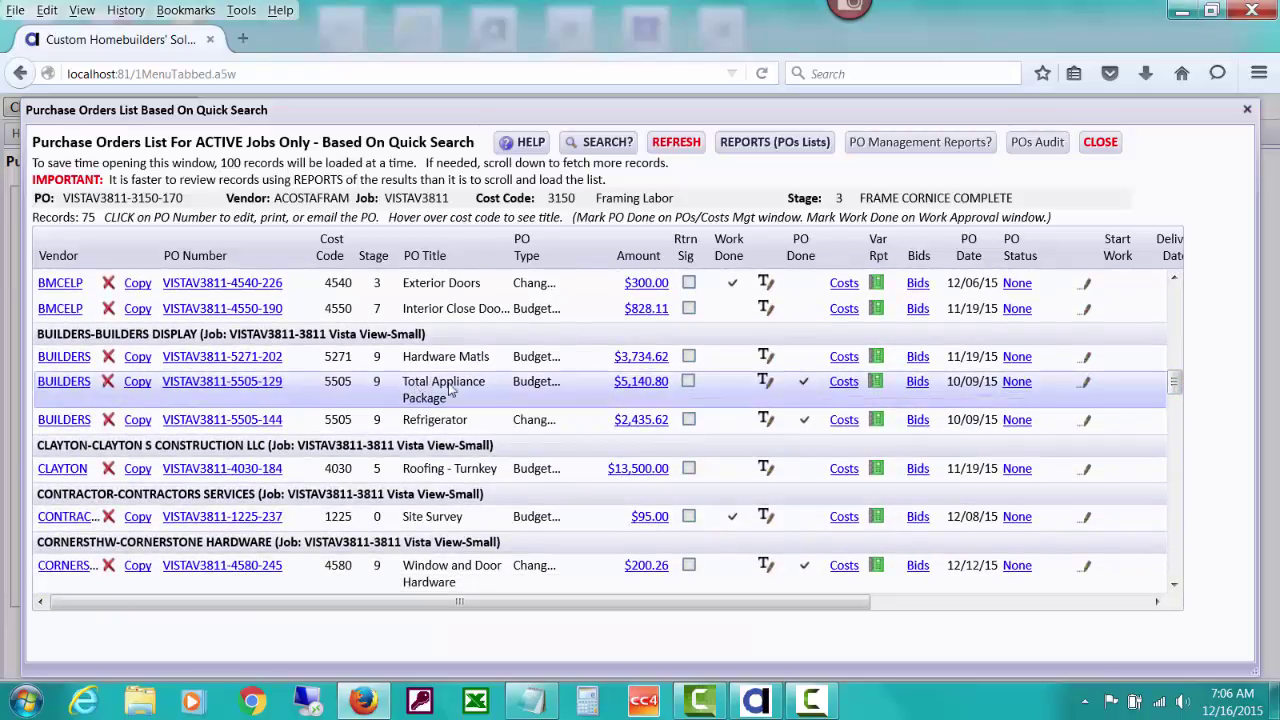
click(138, 386)
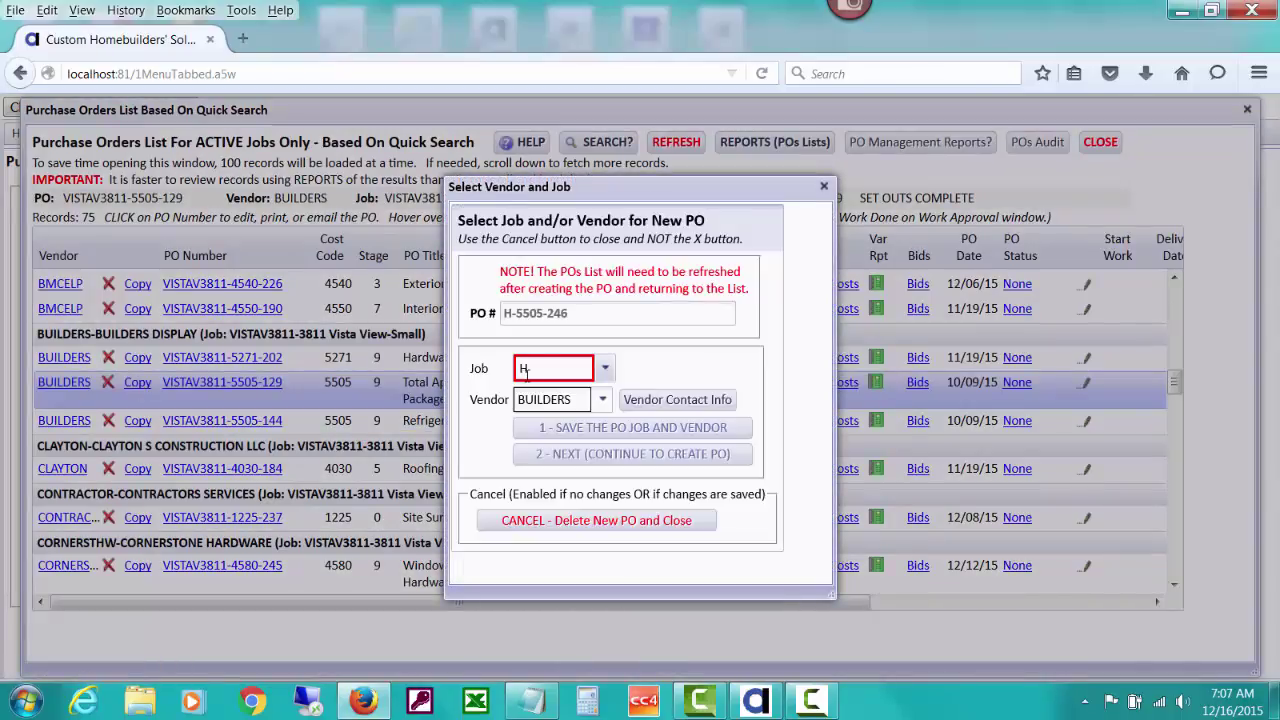
click(607, 368)
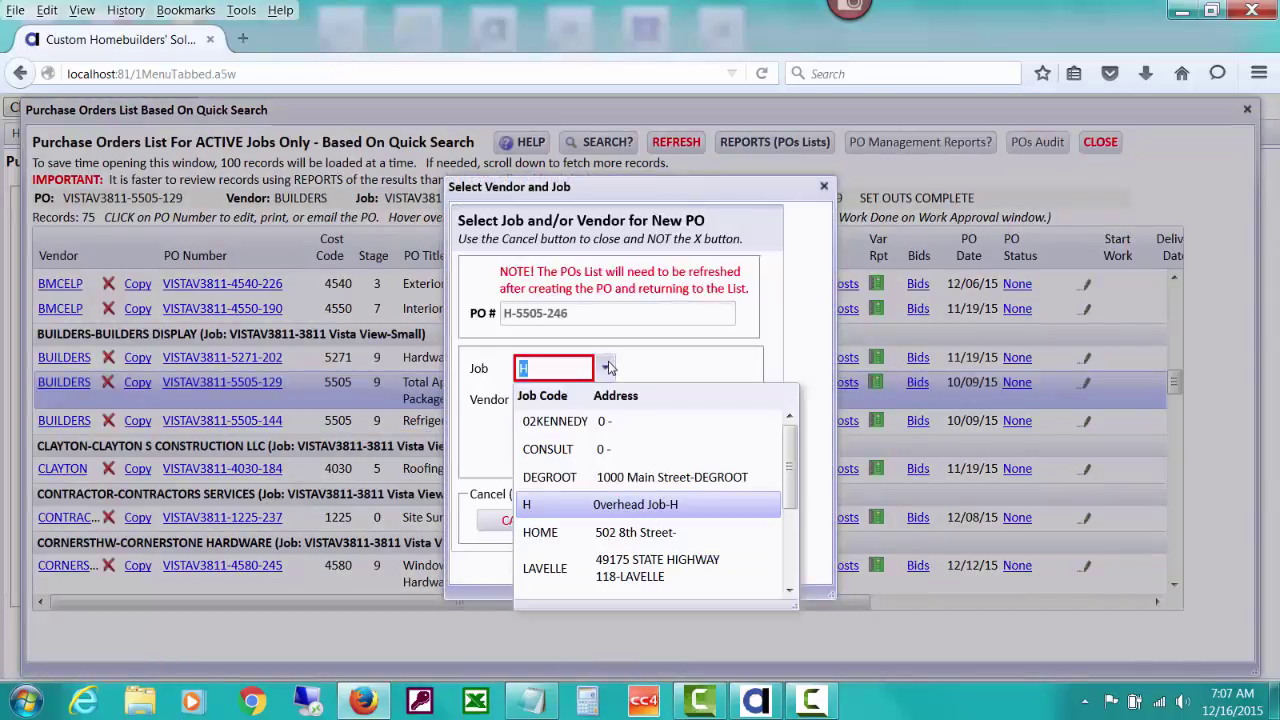
text(v)
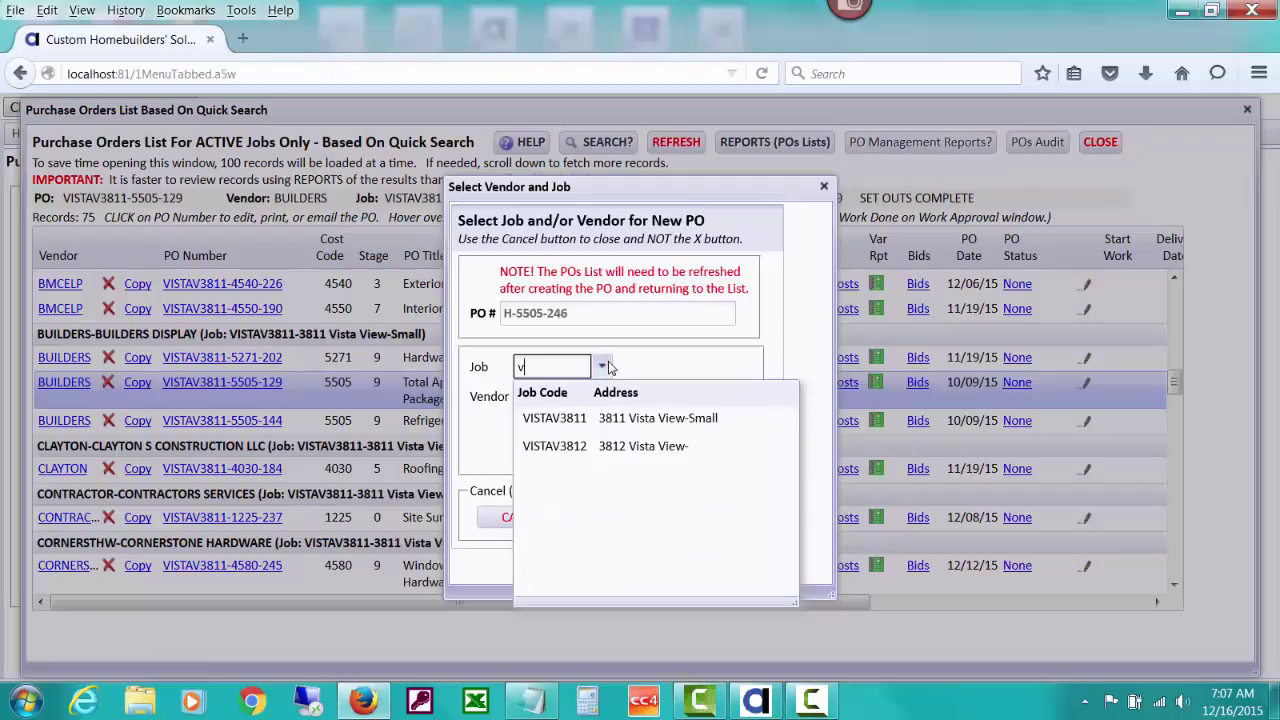
click(630, 447)
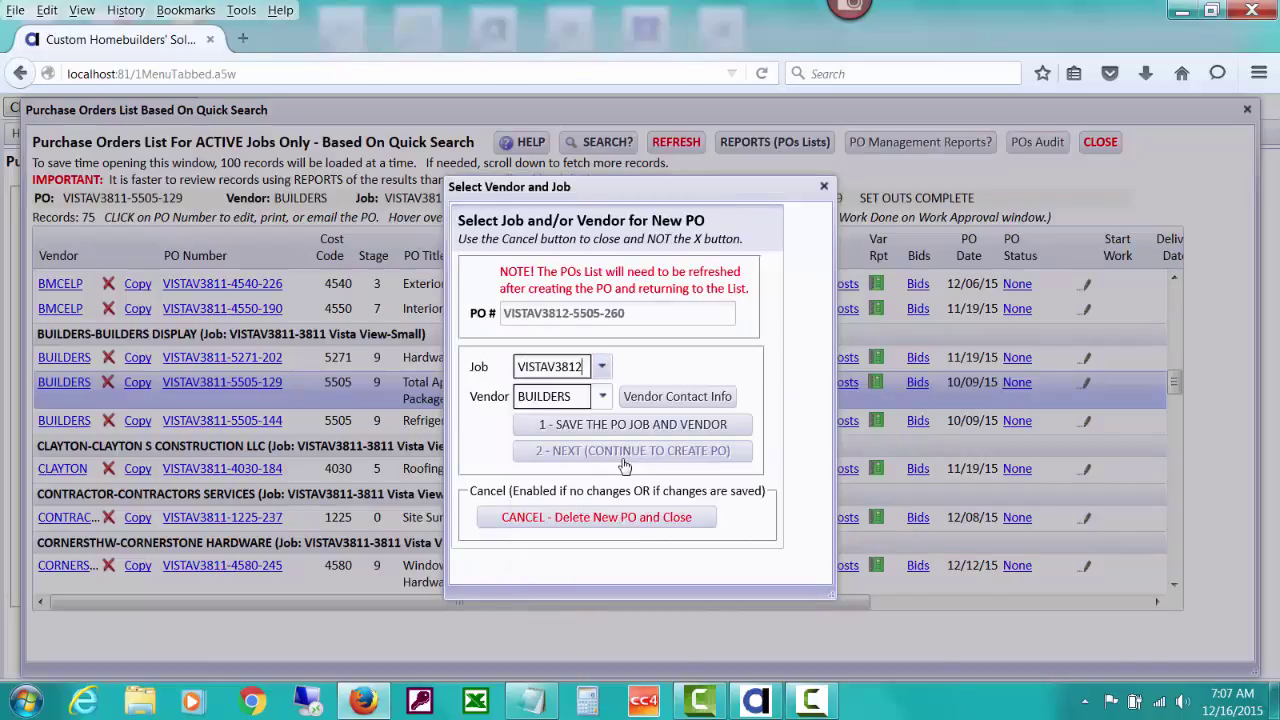
click(616, 428)
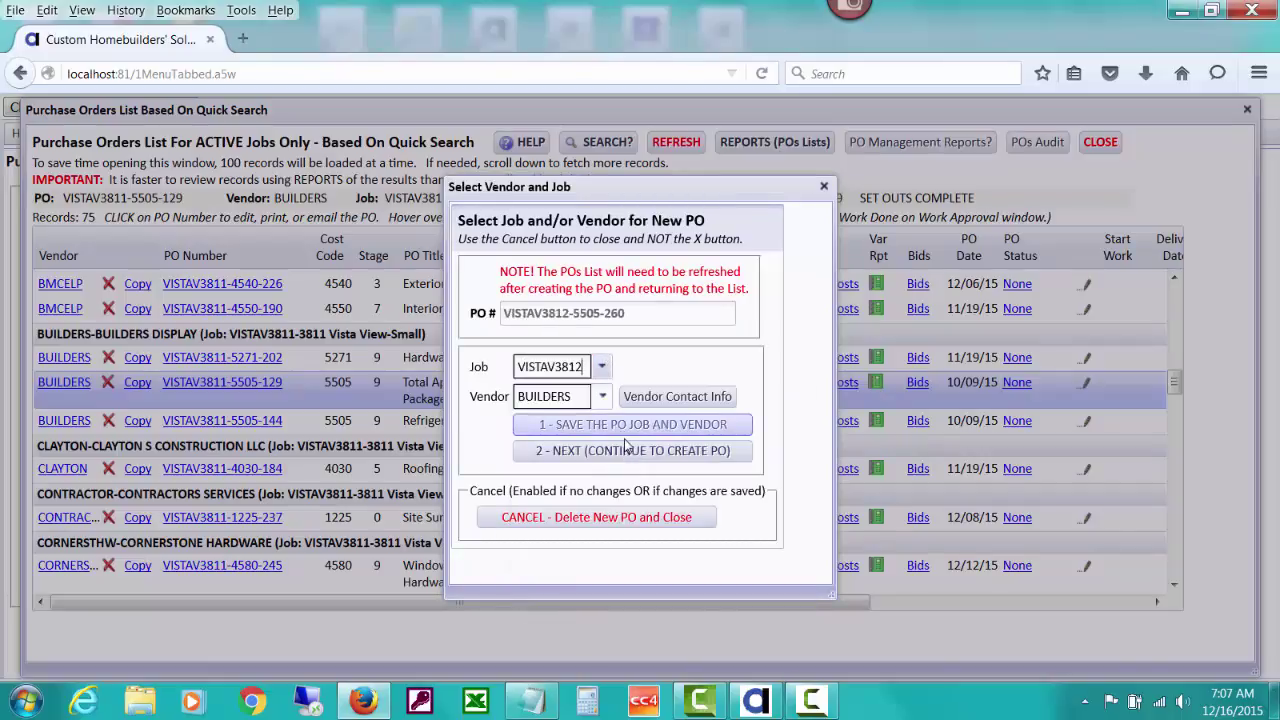
click(632, 451)
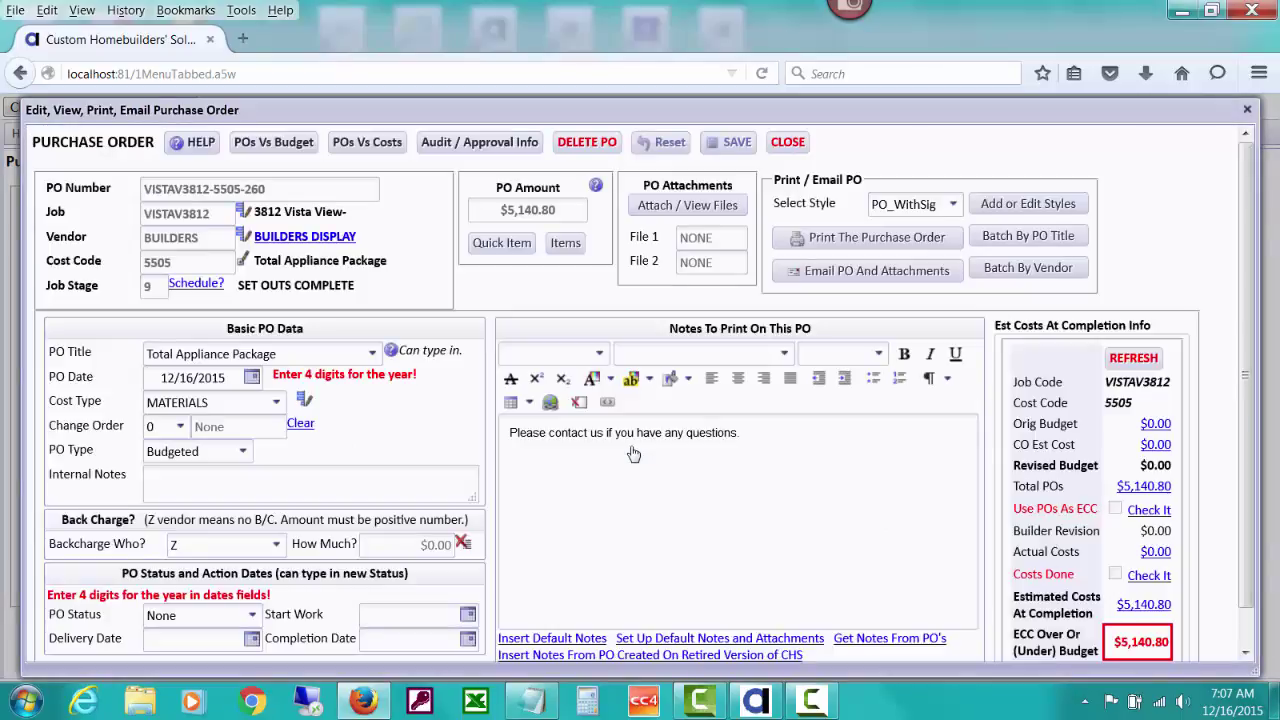
Open the new purchase order's item list and detach the Cooktop item from the purchase order.
click(565, 243)
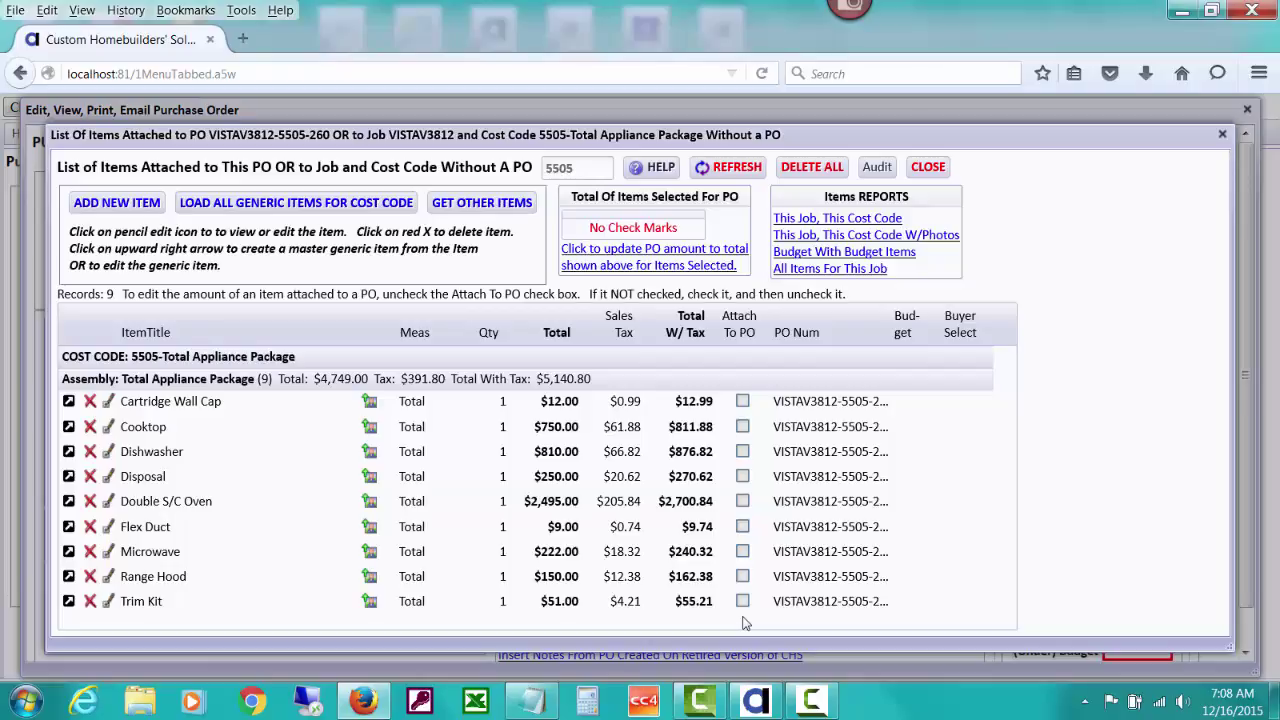
click(743, 428)
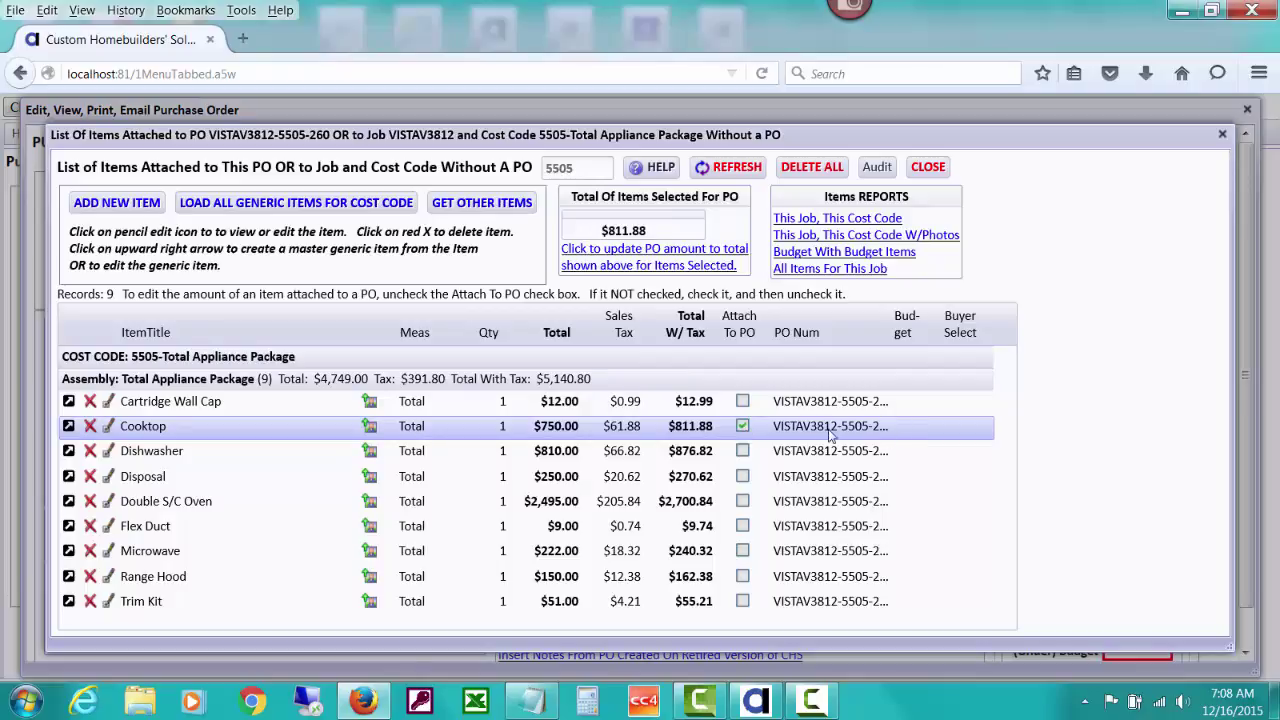
click(743, 427)
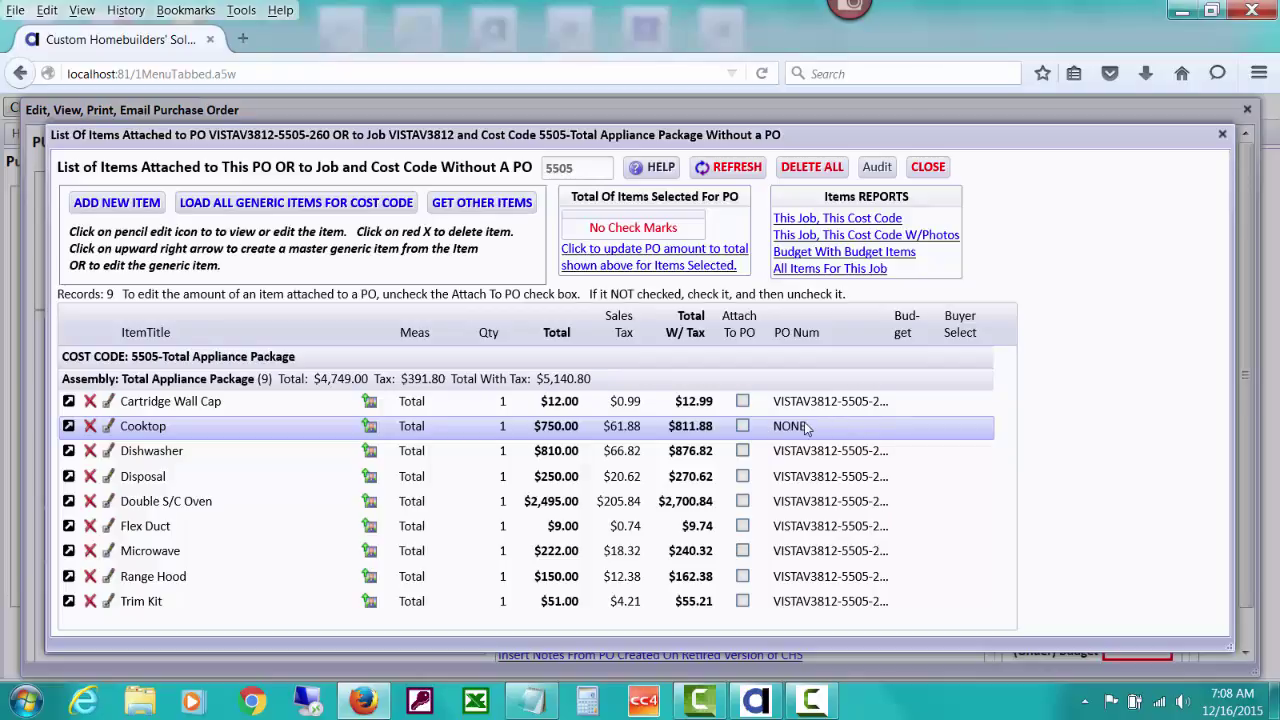
Set the Cooktop item's unit price to $800.00 and save the item.
click(108, 426)
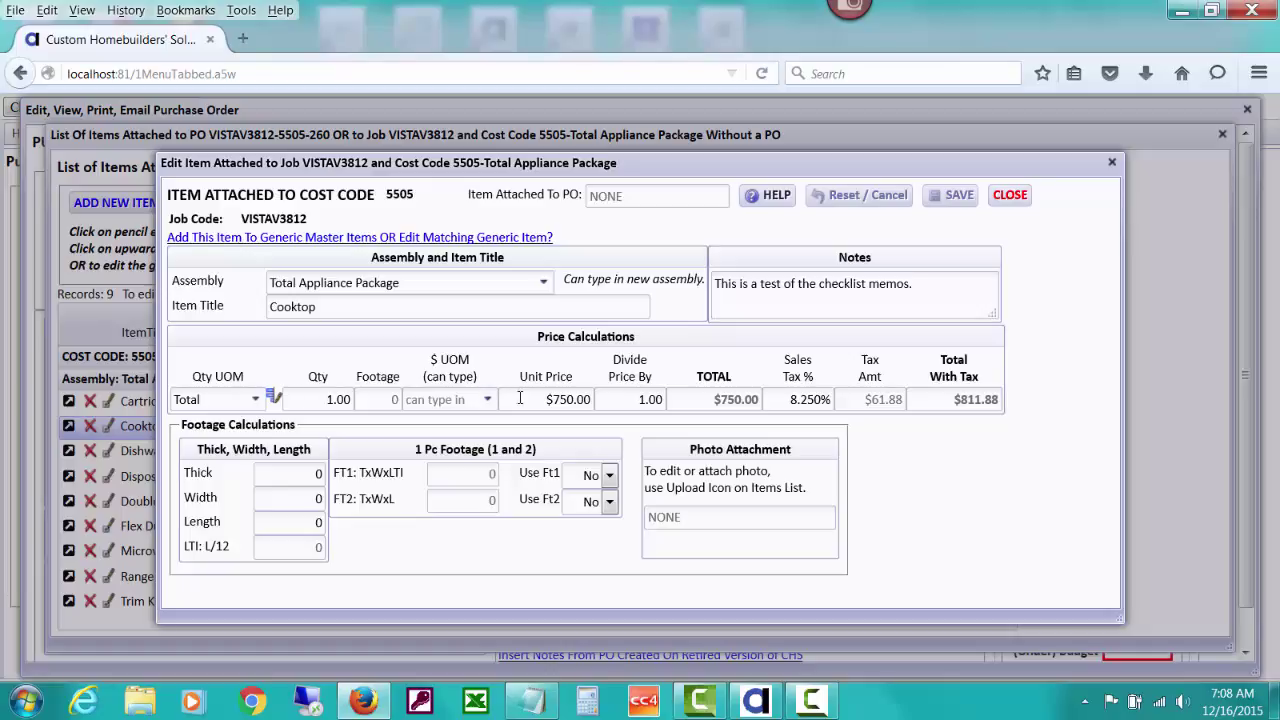
drag(520, 398, 609, 399)
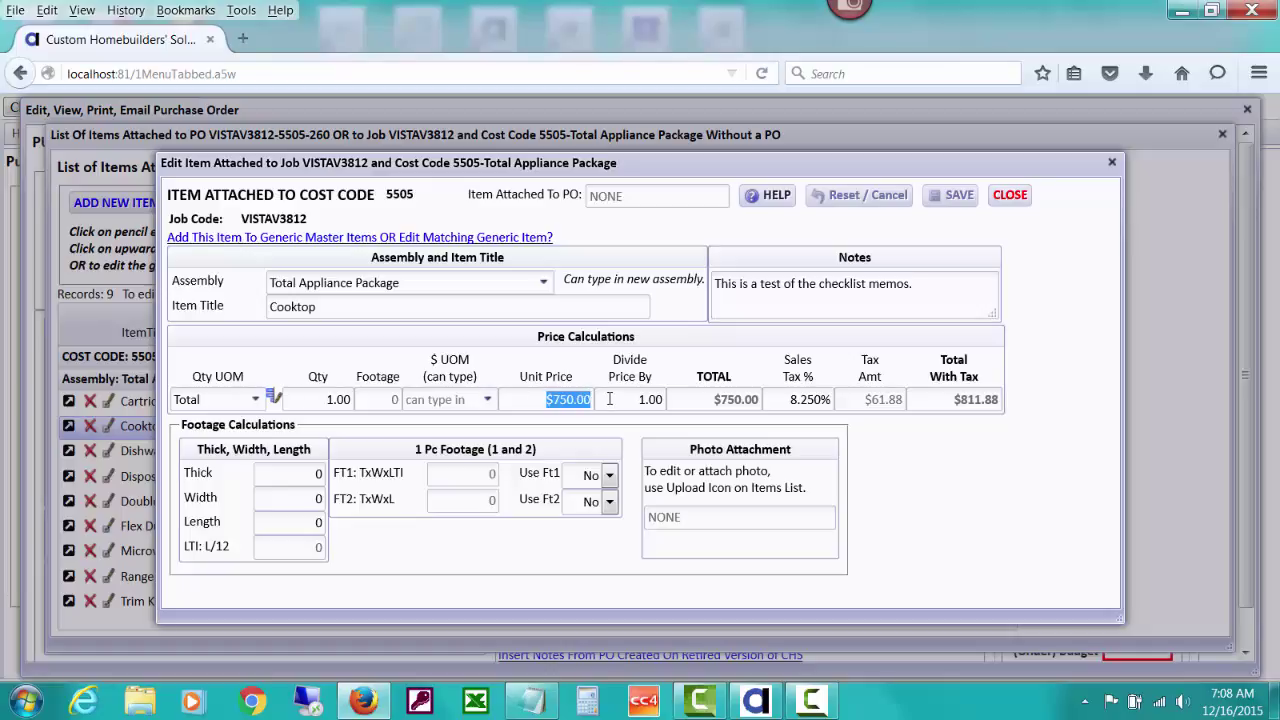
text(800)
key(Tab)
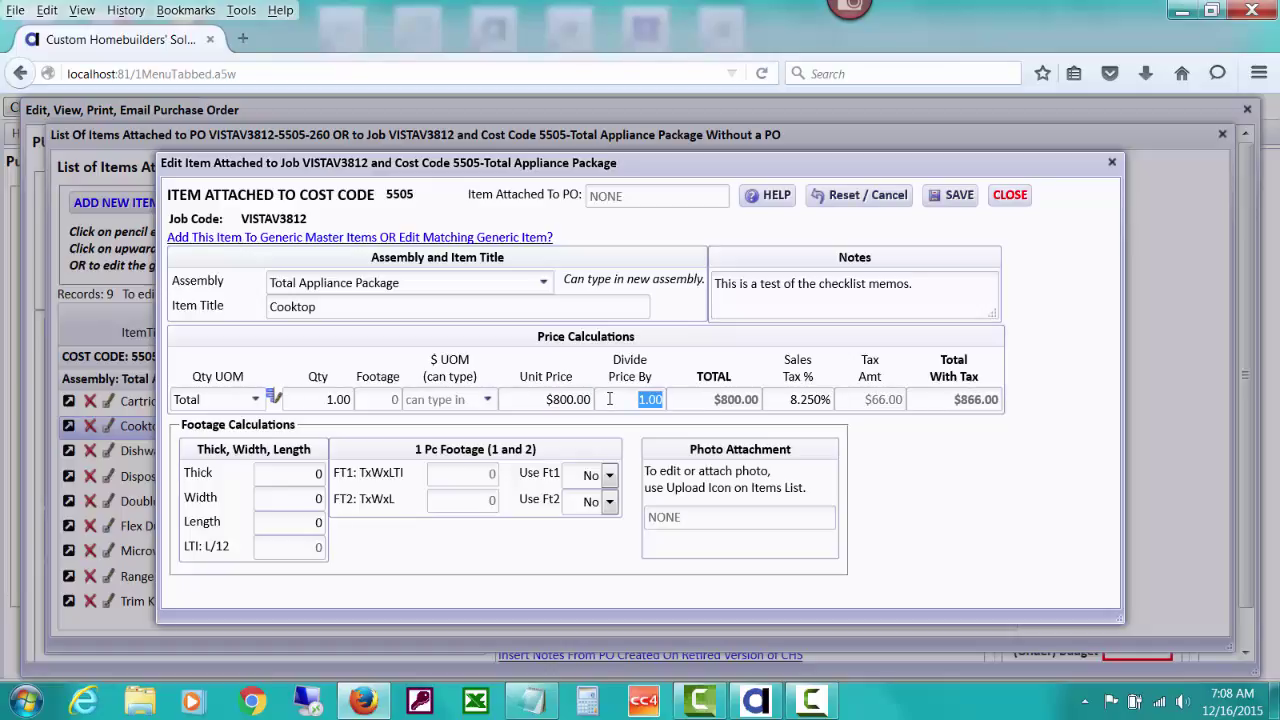
click(943, 200)
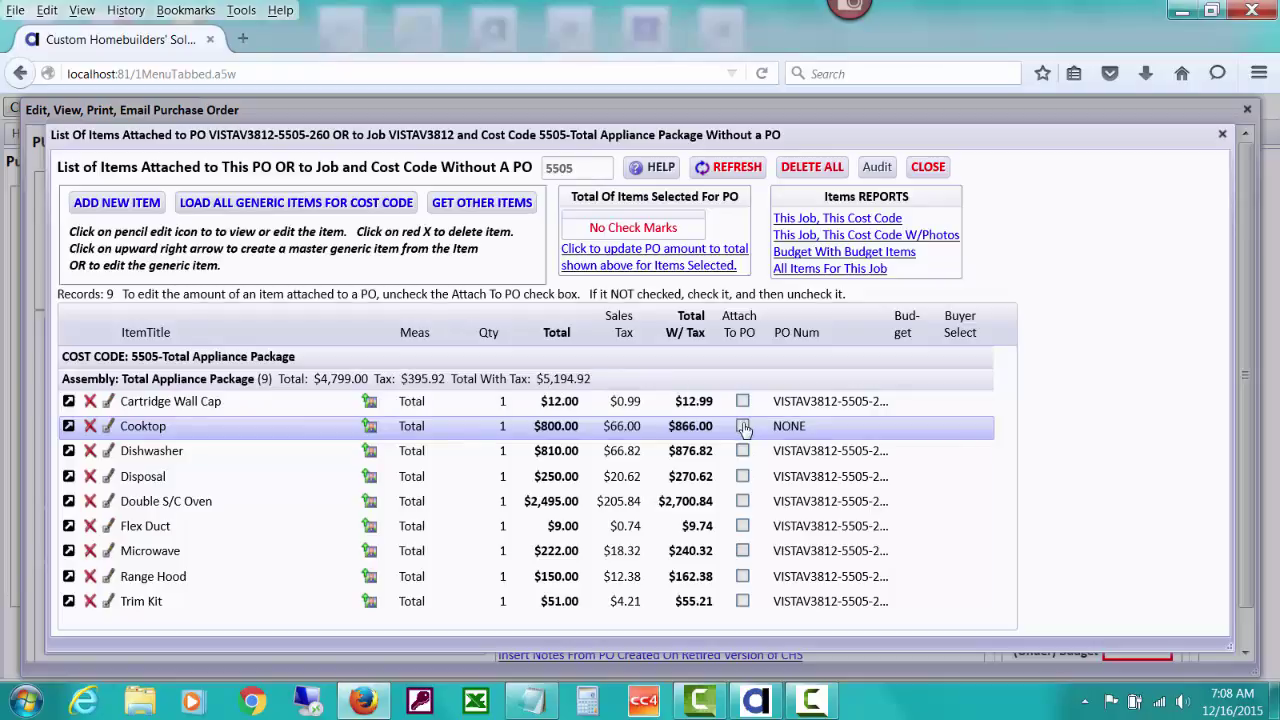
Attach all items of the Total Appliance Package assembly, from Cartridge Wall Cap to Trim Kit, to the purchase order.
click(743, 427)
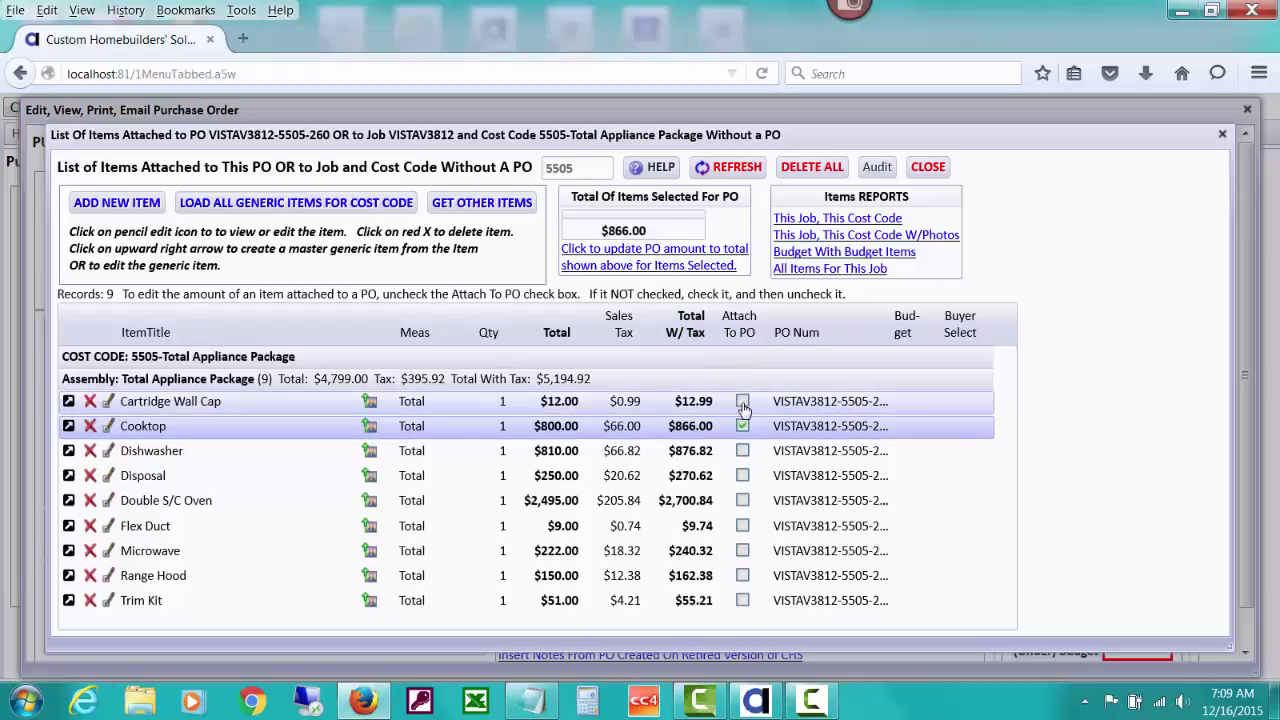
click(743, 451)
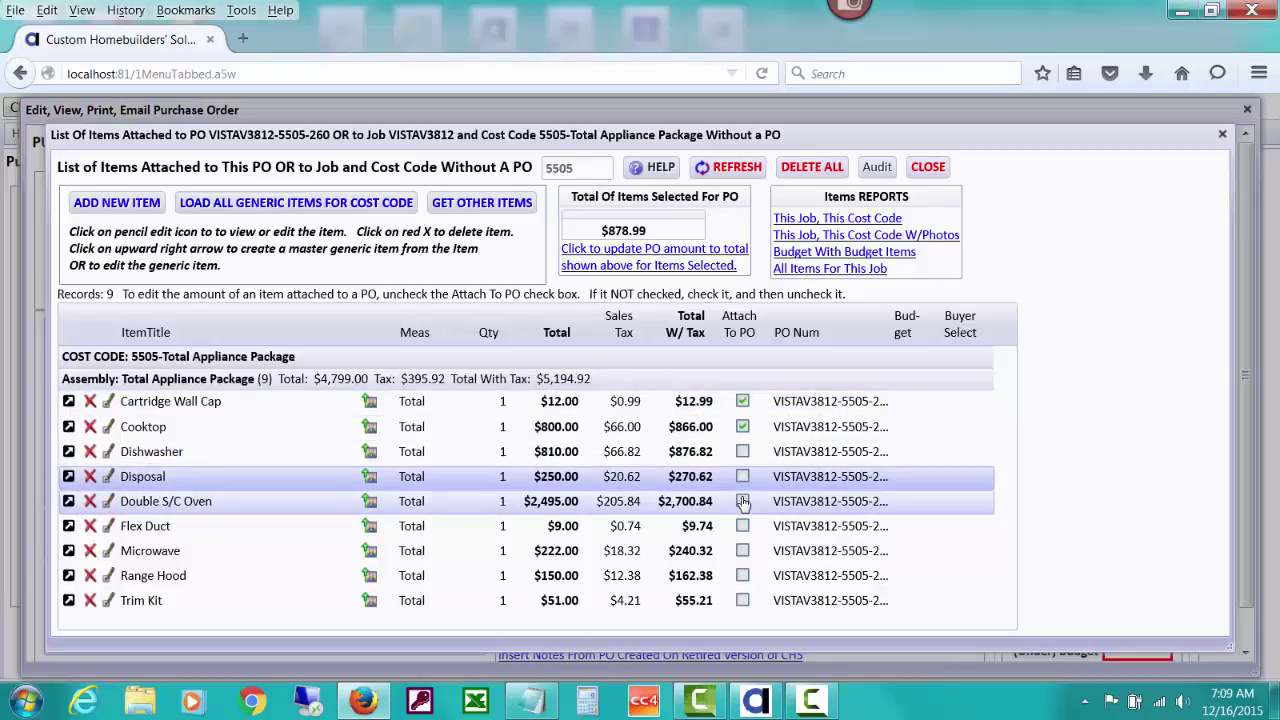
click(743, 501)
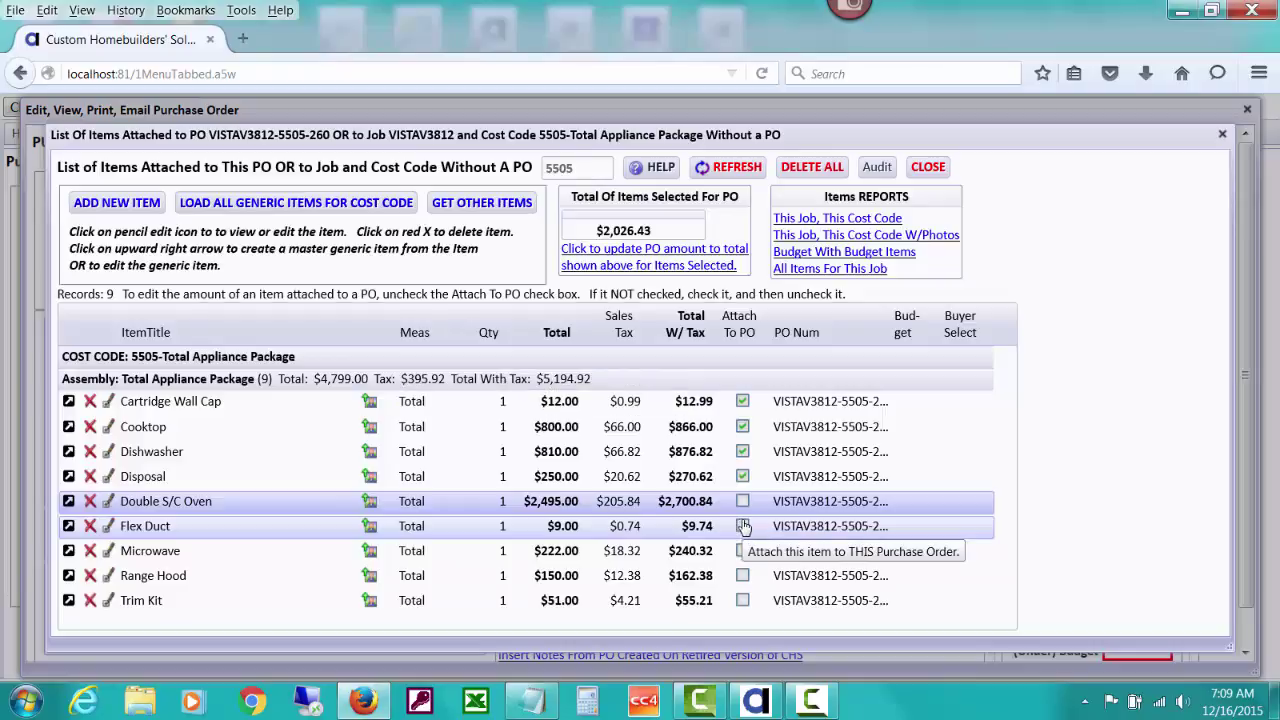
click(743, 526)
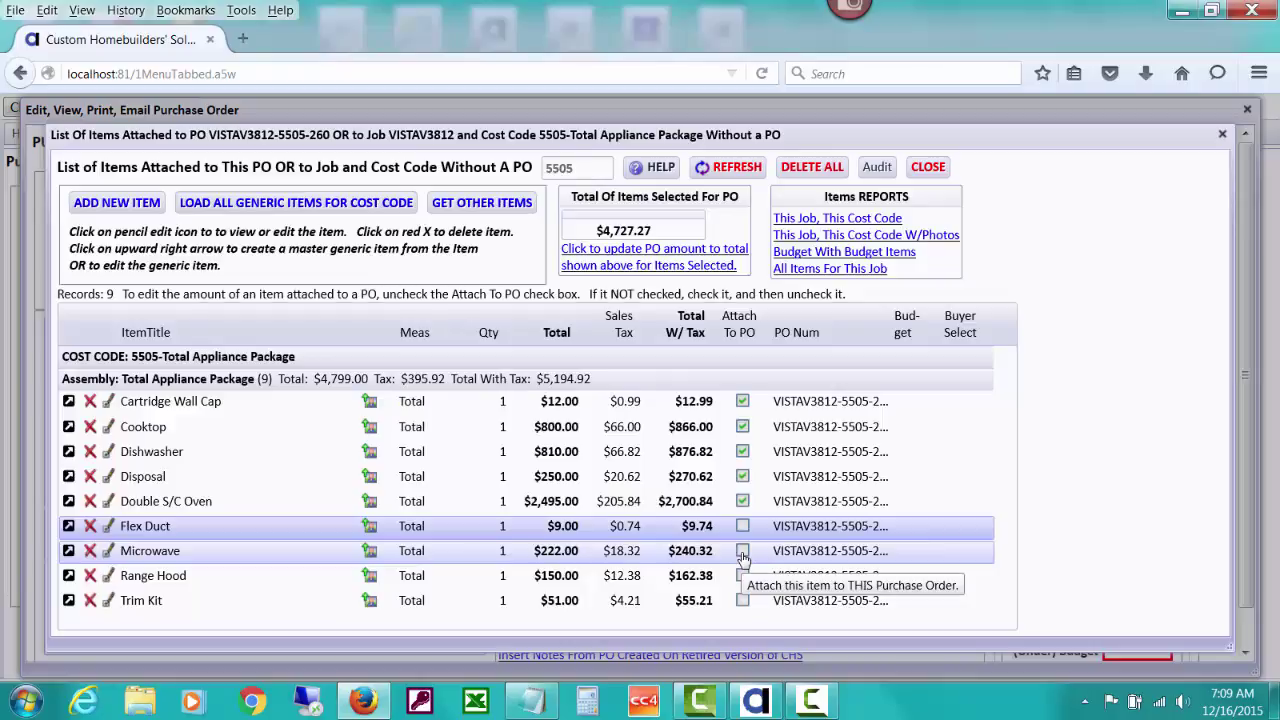
click(743, 552)
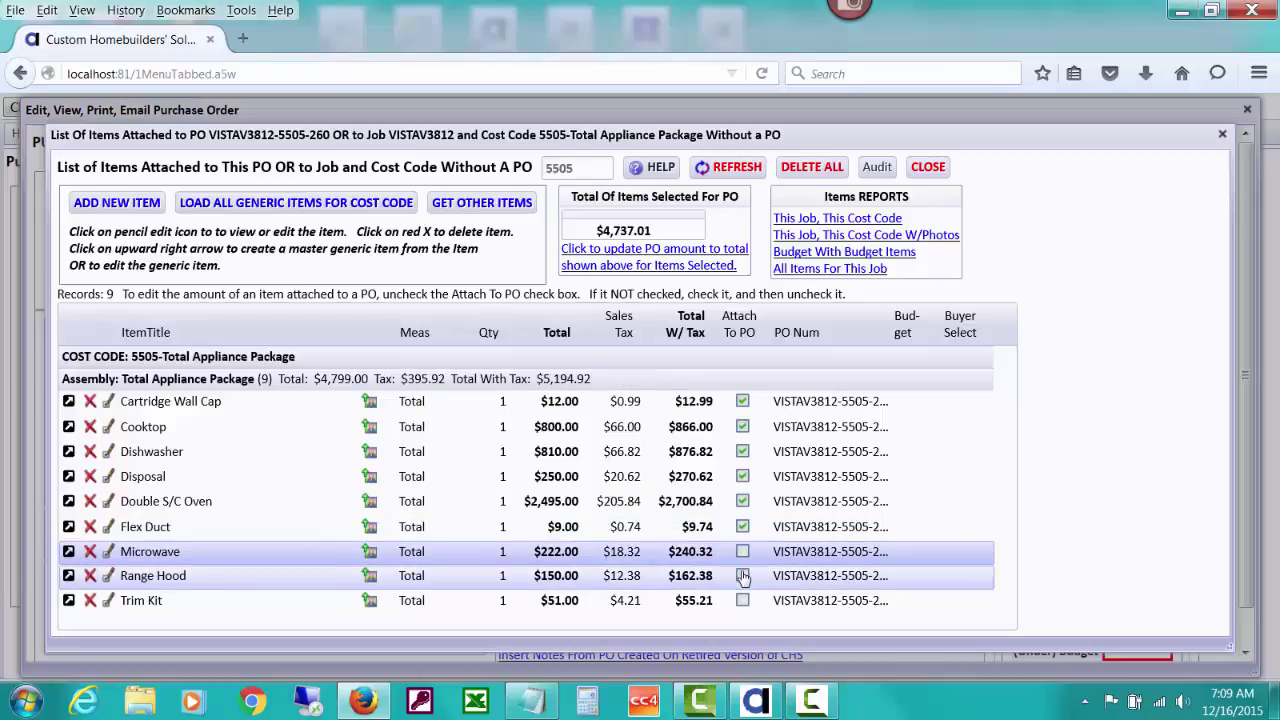
click(743, 577)
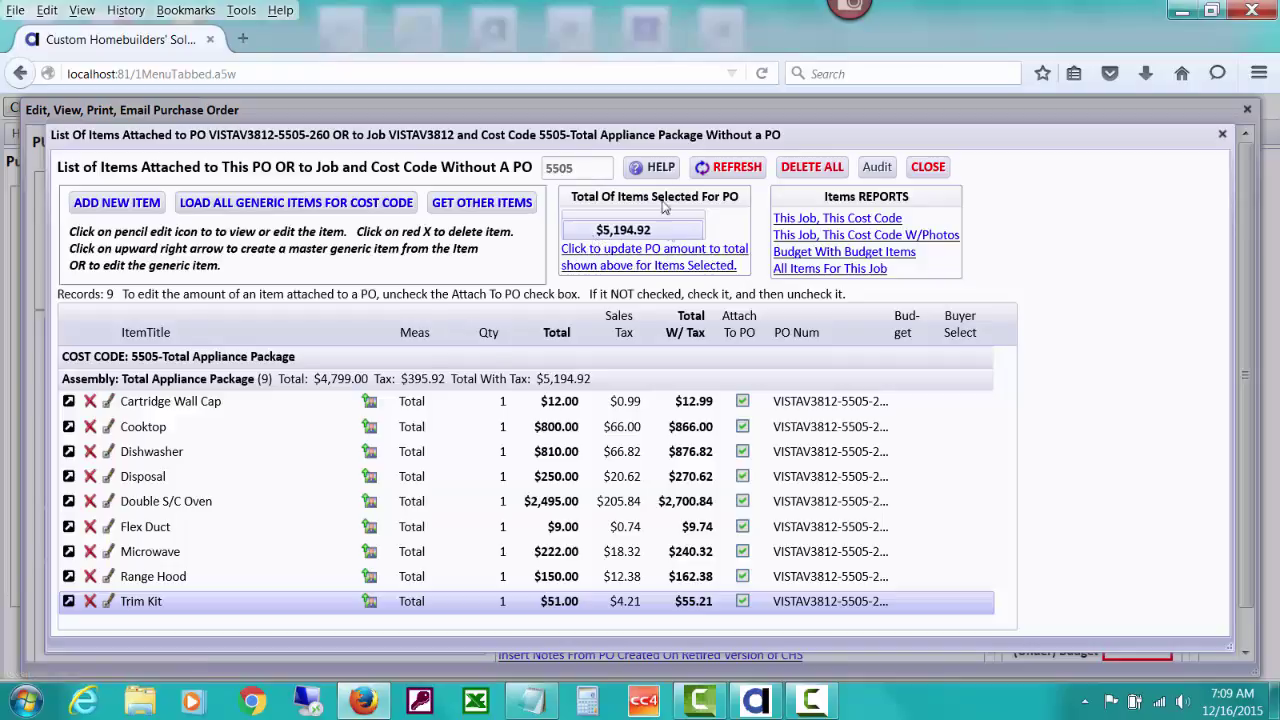
Update the purchase order amount to the total of the selected items and return to the purchase order.
mouse_move(652, 140)
mouse_down()
mouse_move(650, 327)
mouse_move(668, 157)
mouse_up()
click(697, 280)
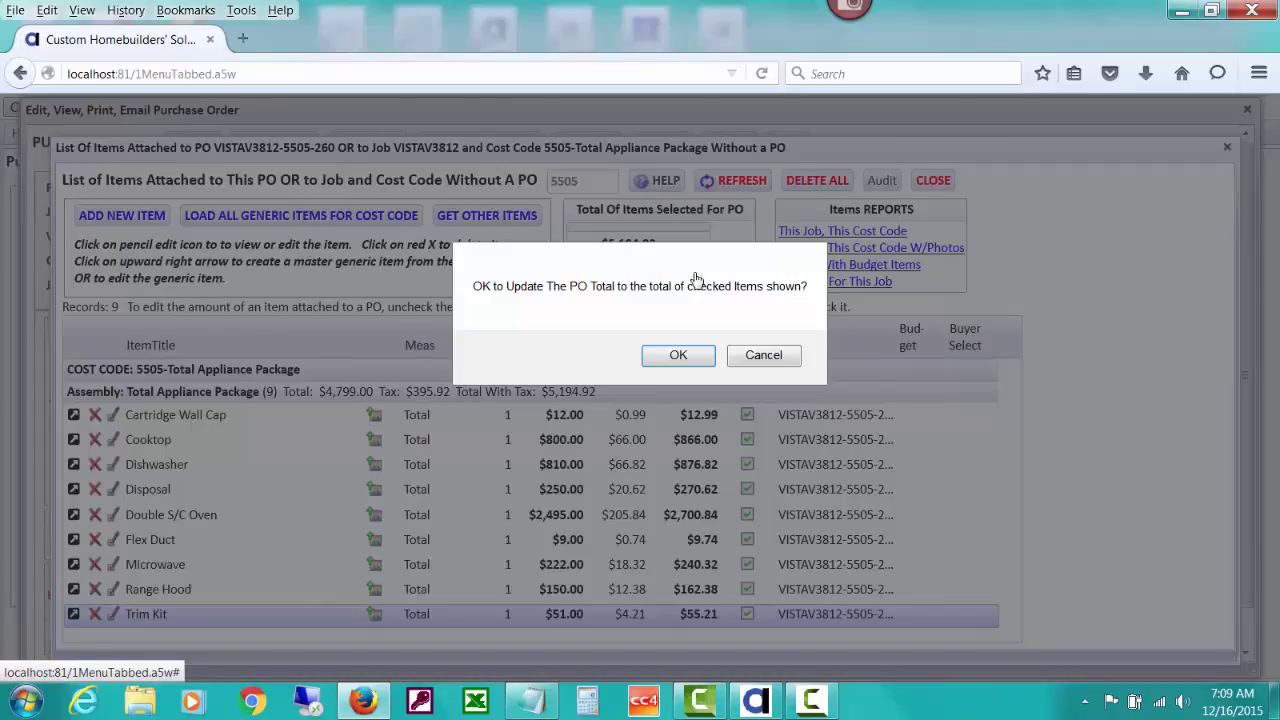
click(678, 356)
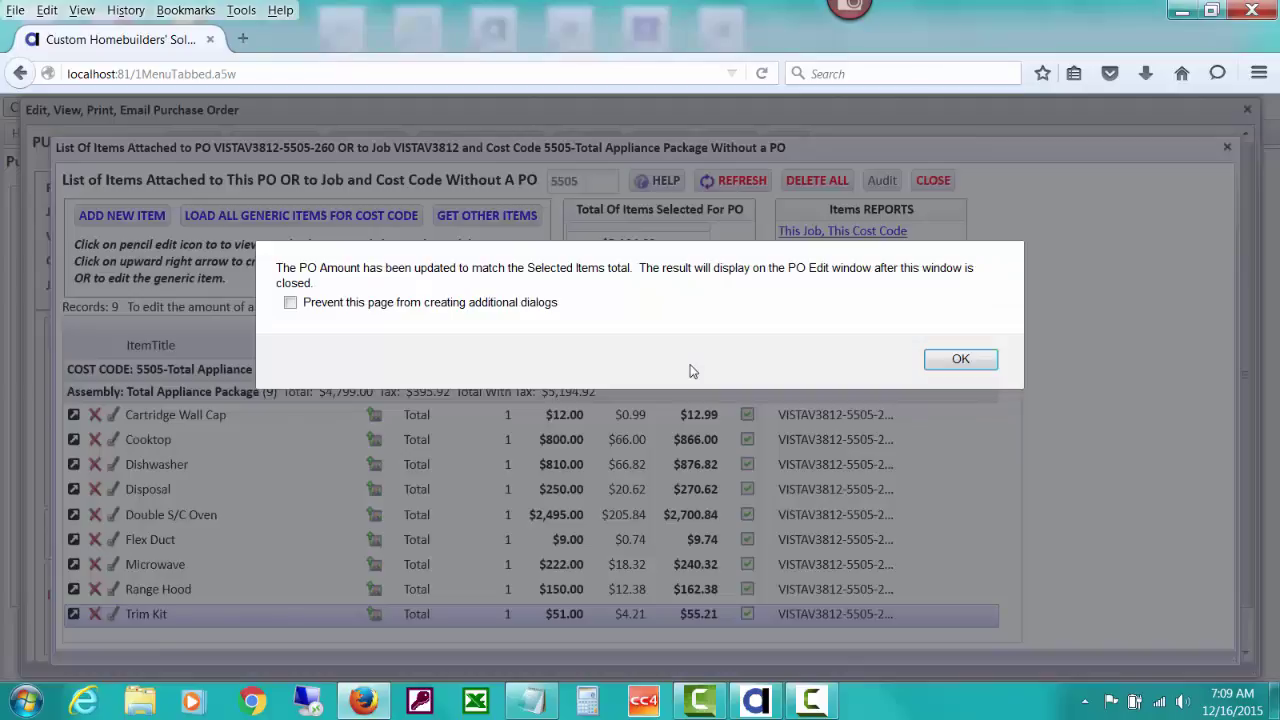
click(970, 360)
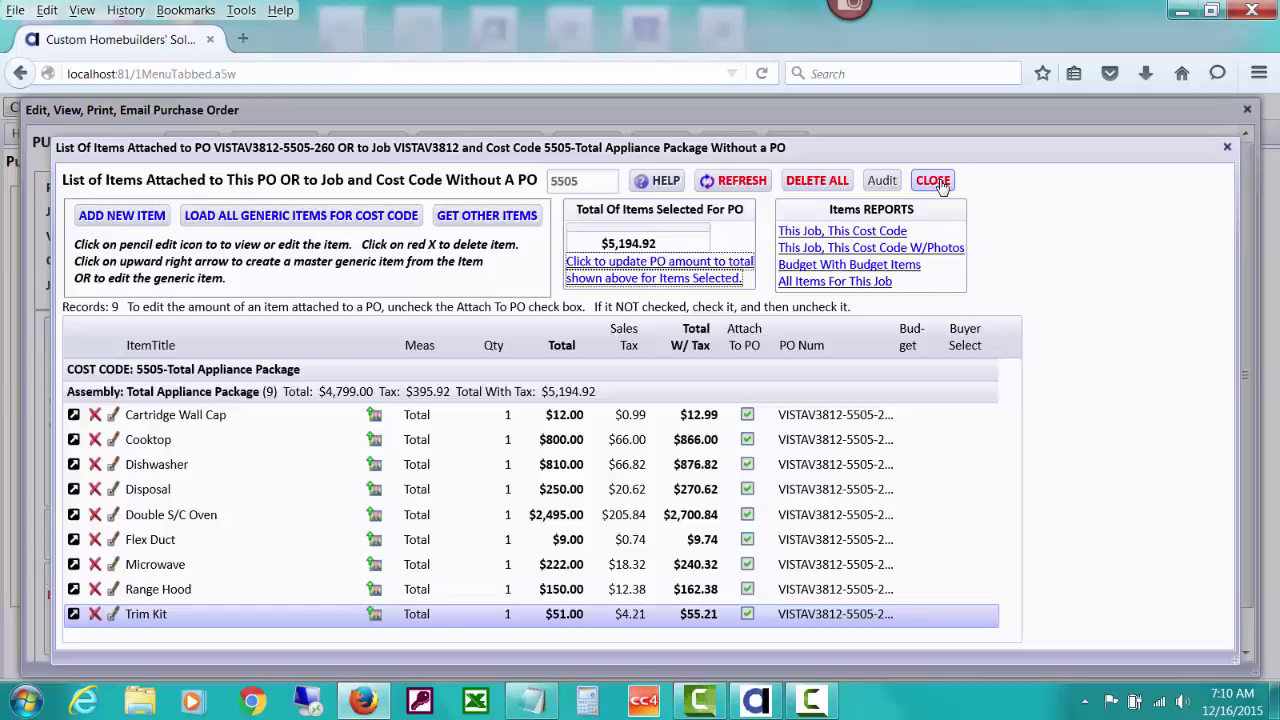
click(888, 205)
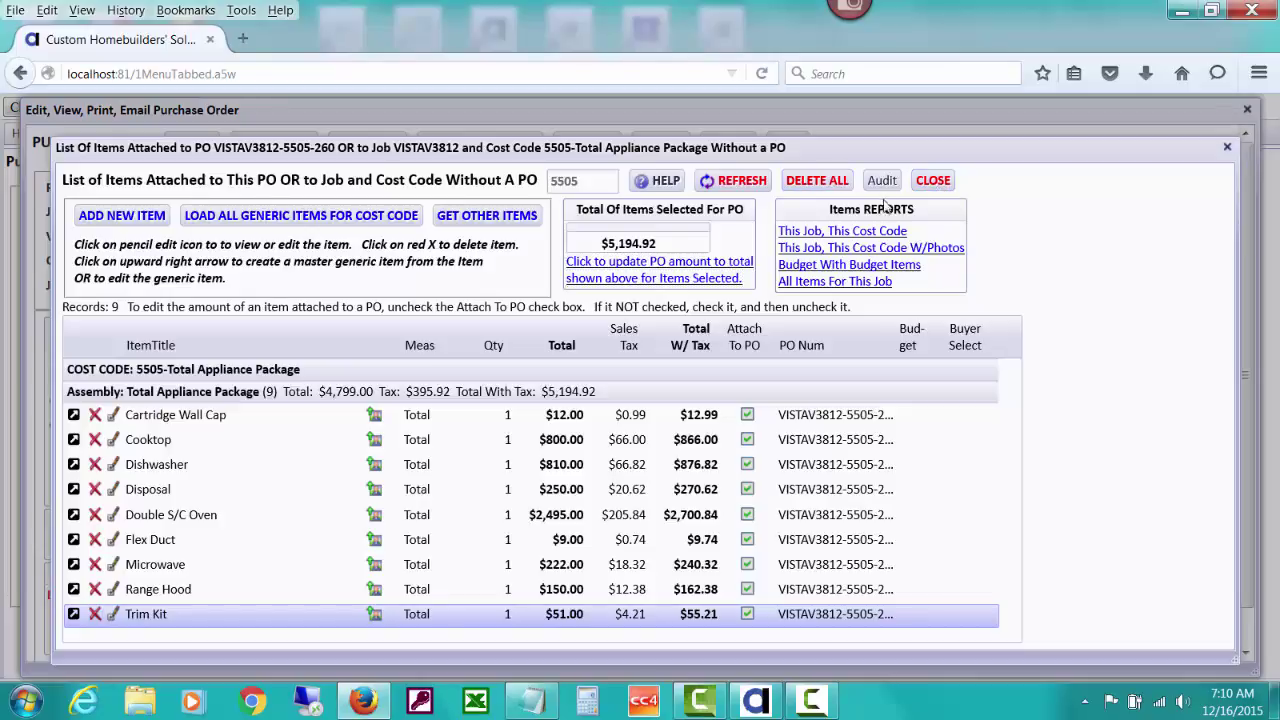
click(930, 181)
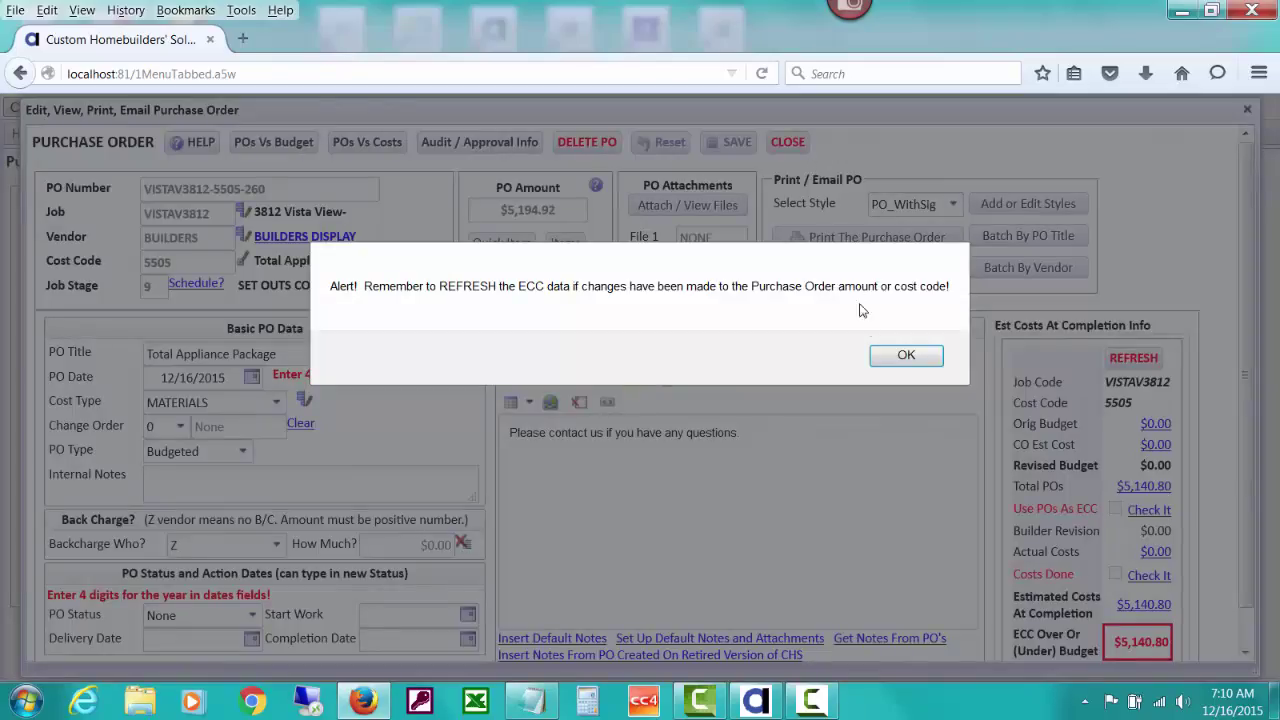
click(904, 356)
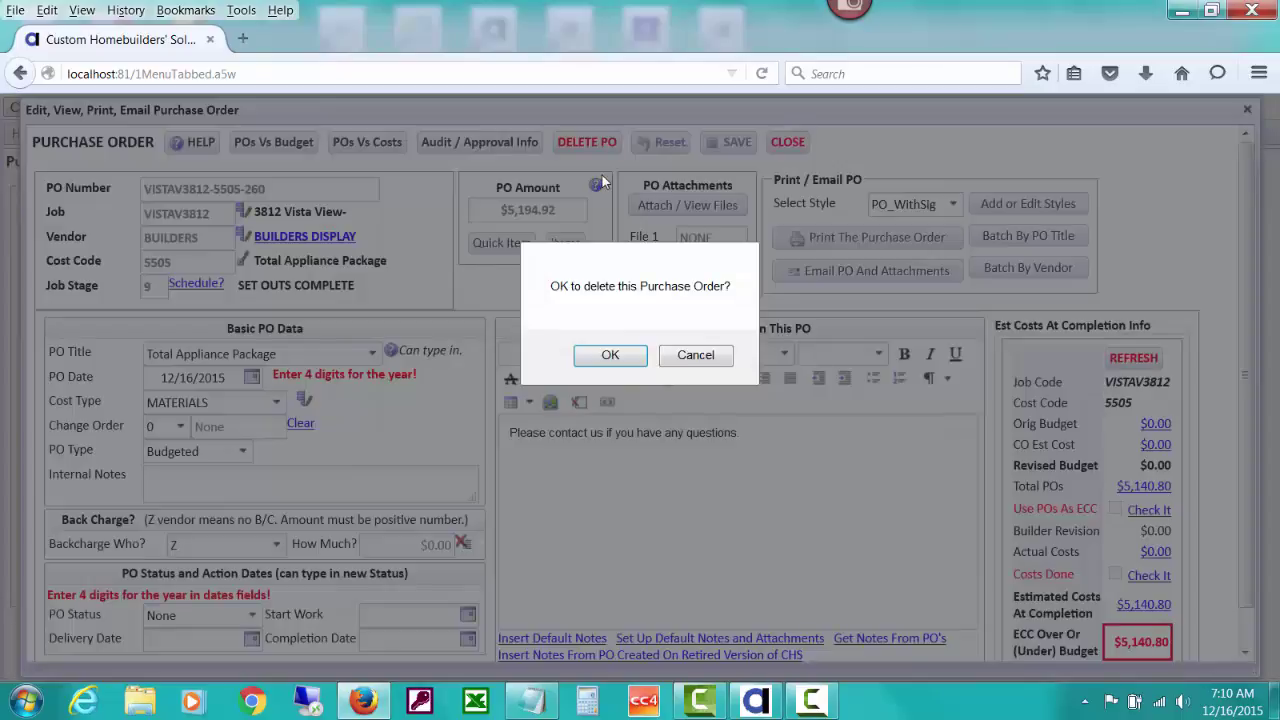
Confirm deletion of the copied Total Appliance Package purchase order and close the purchase orders list.
click(611, 354)
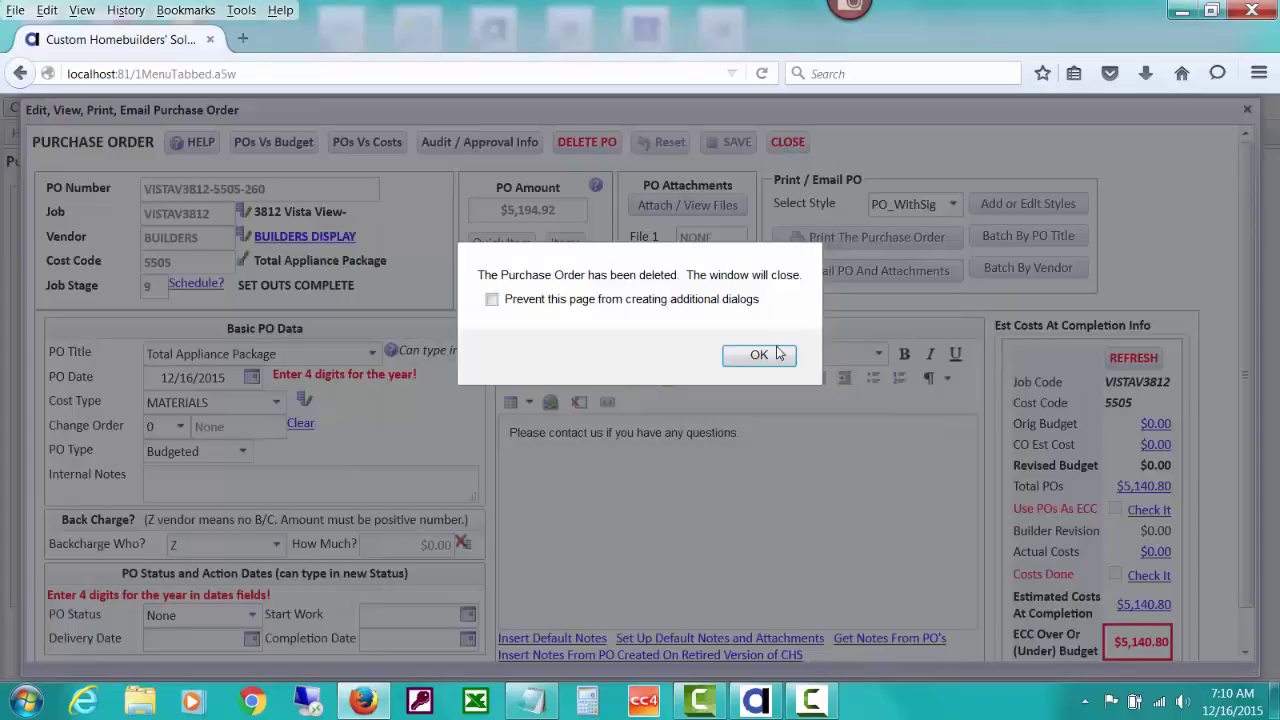
click(778, 354)
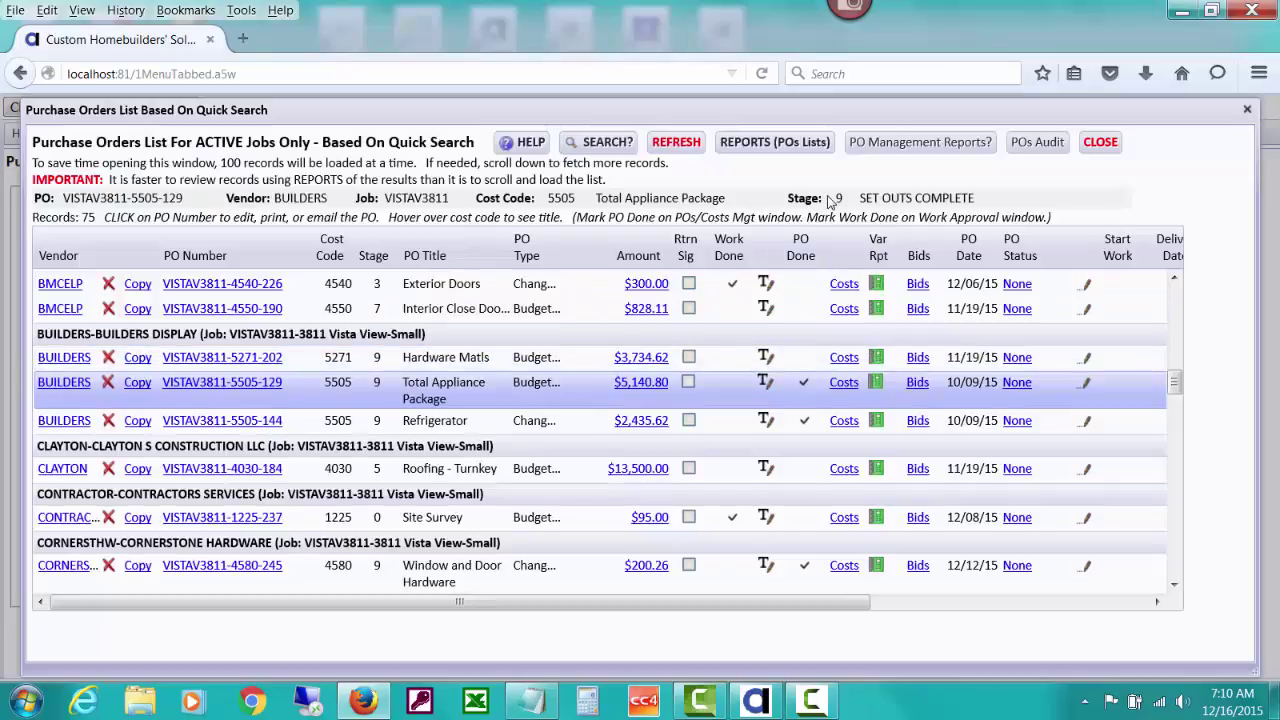
click(1100, 141)
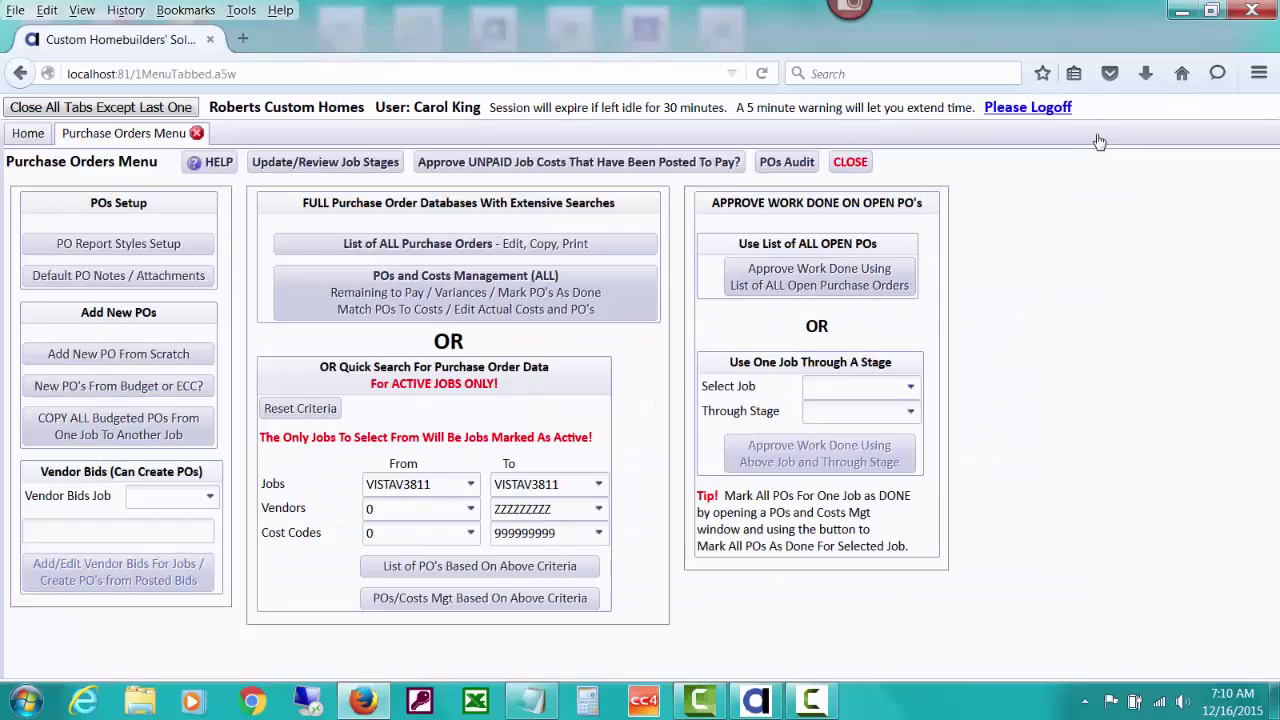
Run a quick search of the purchase orders for job VISTAV3812, check the list and close it.
click(470, 485)
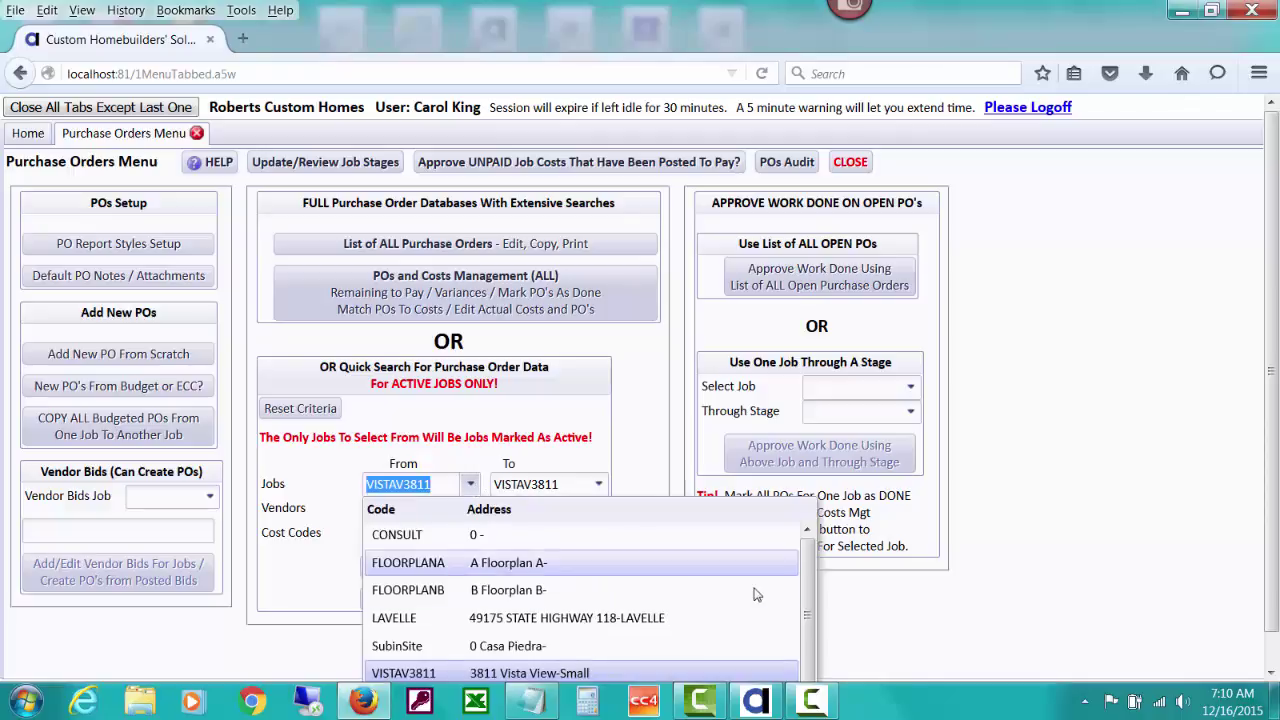
click(806, 672)
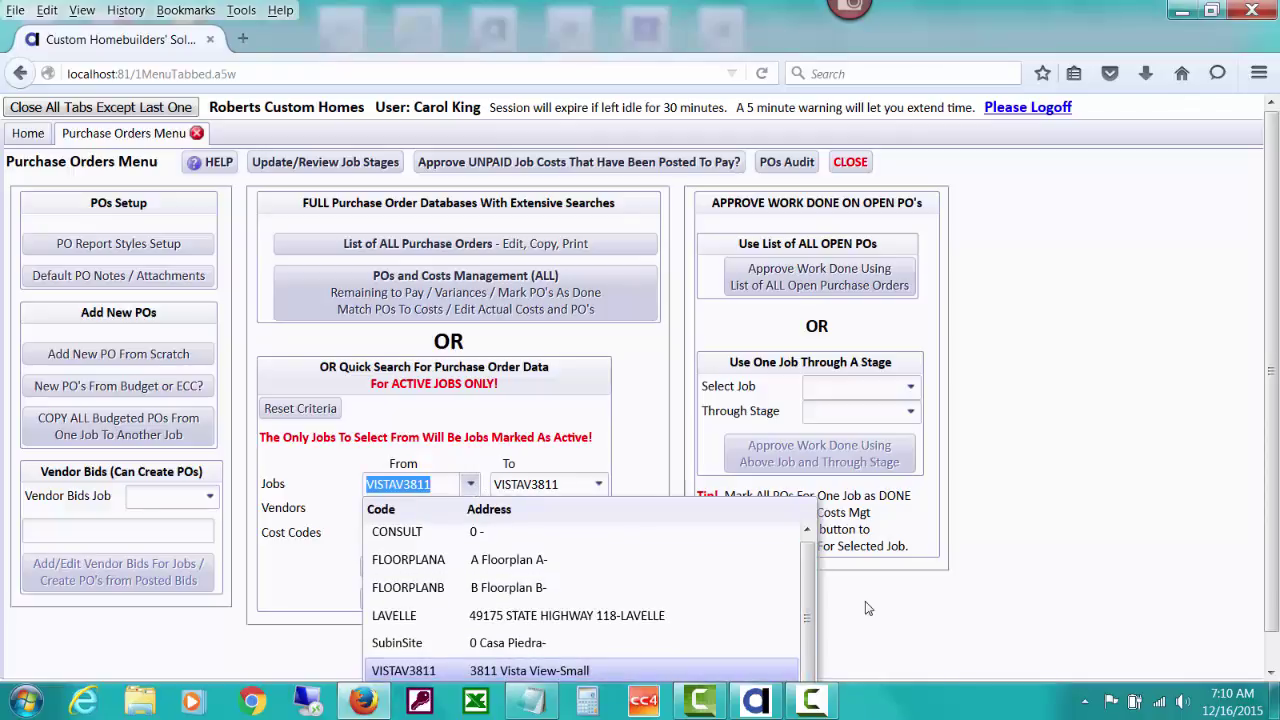
drag(1274, 467, 1274, 533)
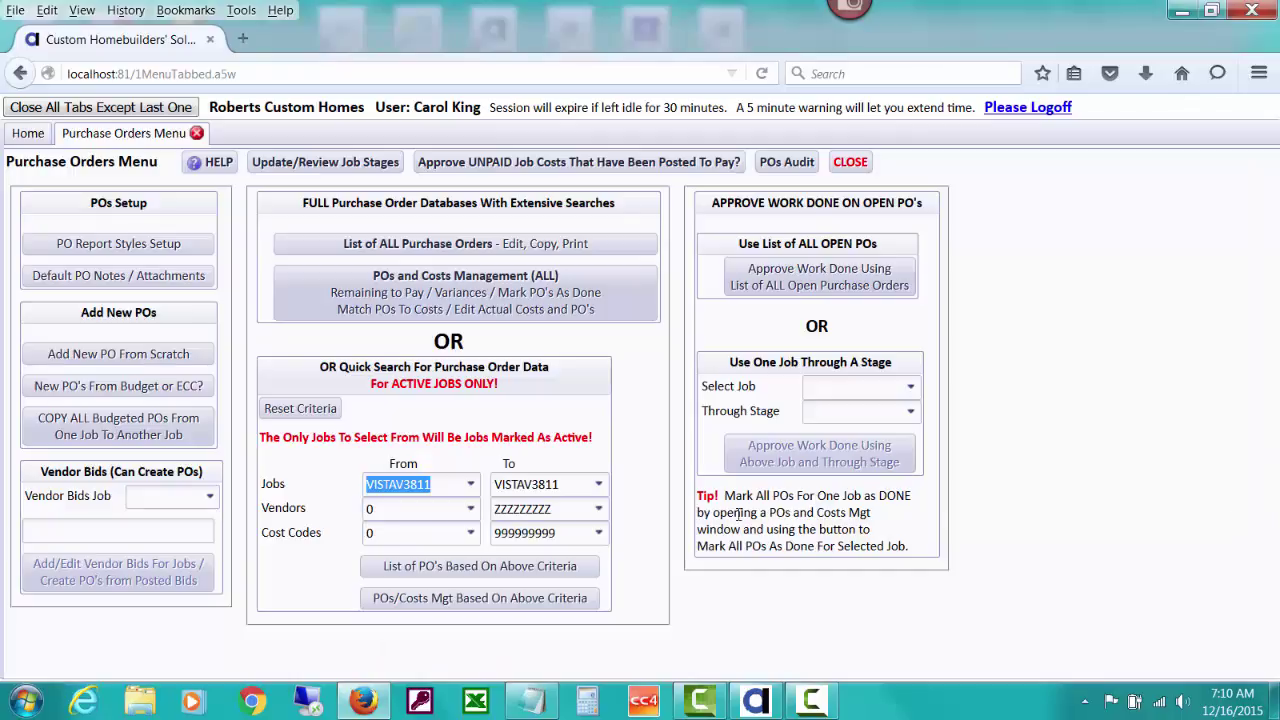
click(472, 490)
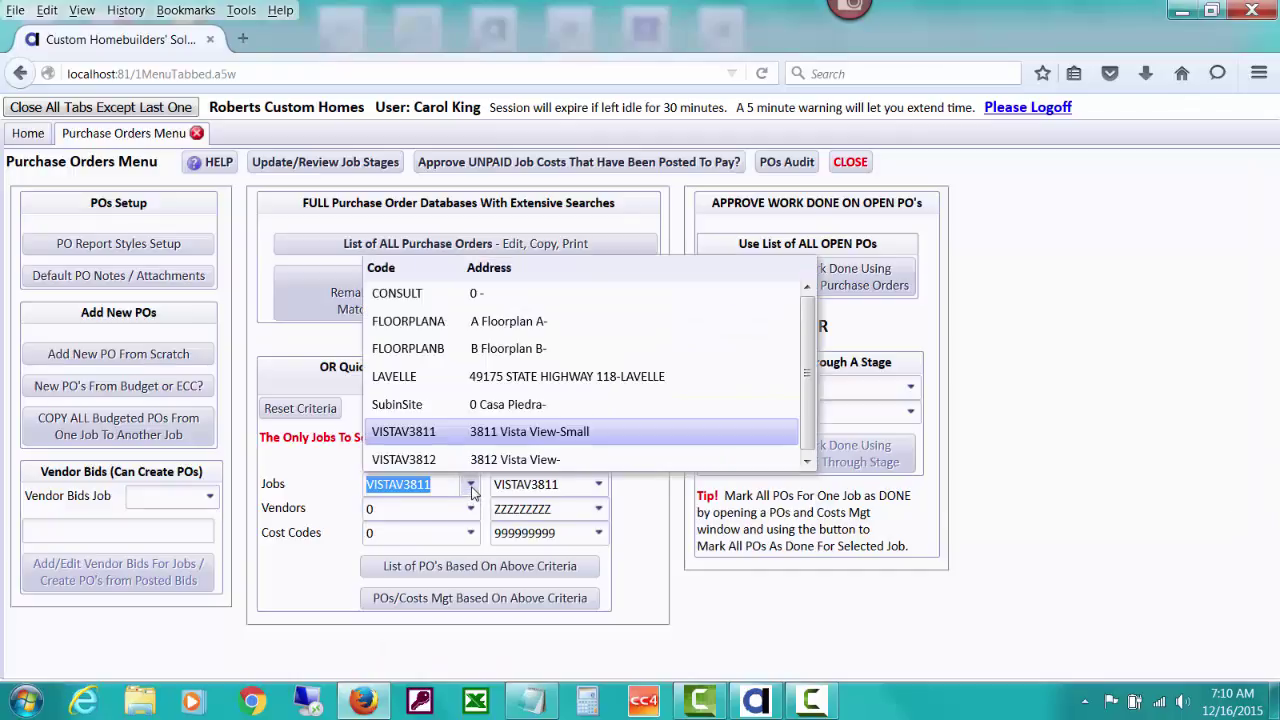
click(482, 459)
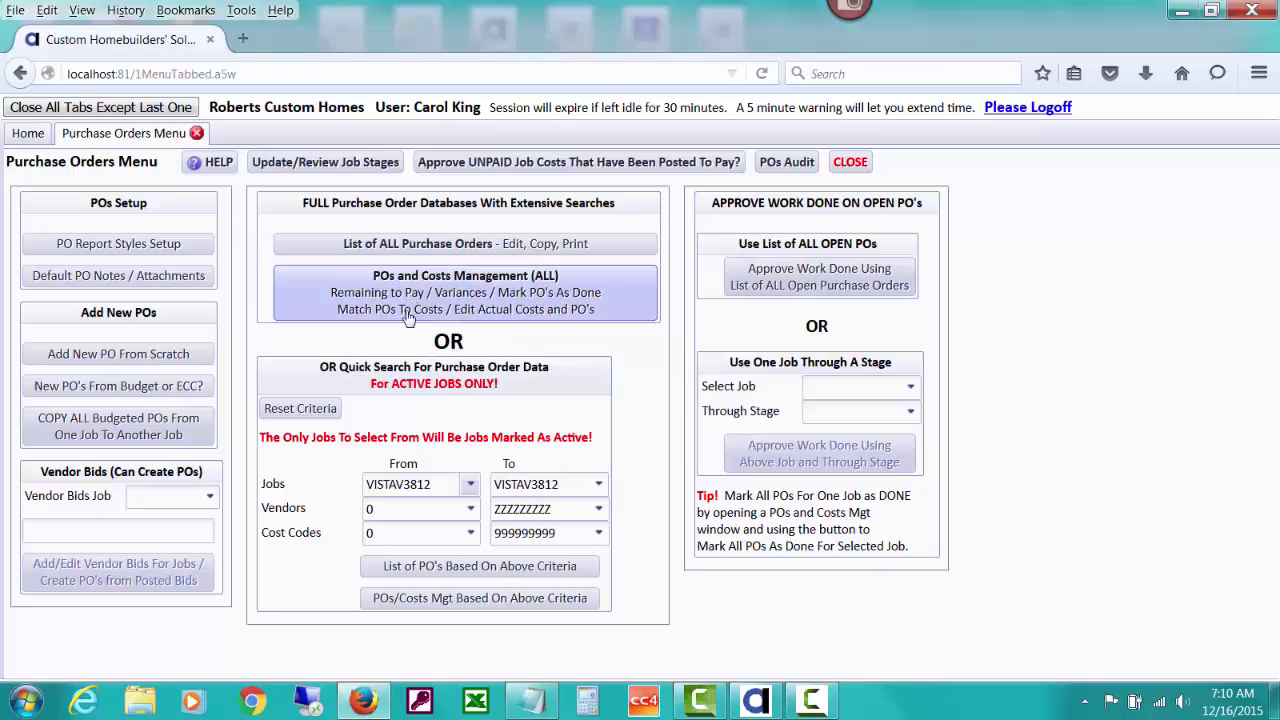
click(507, 576)
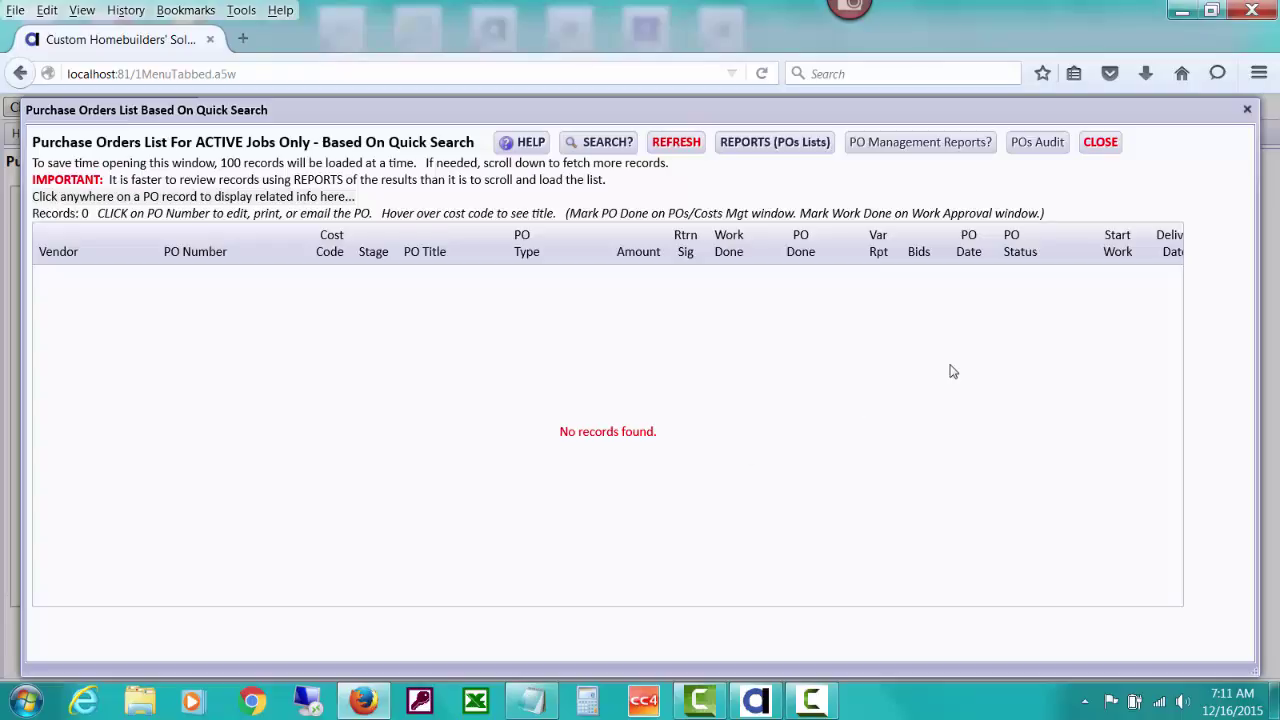
click(1097, 145)
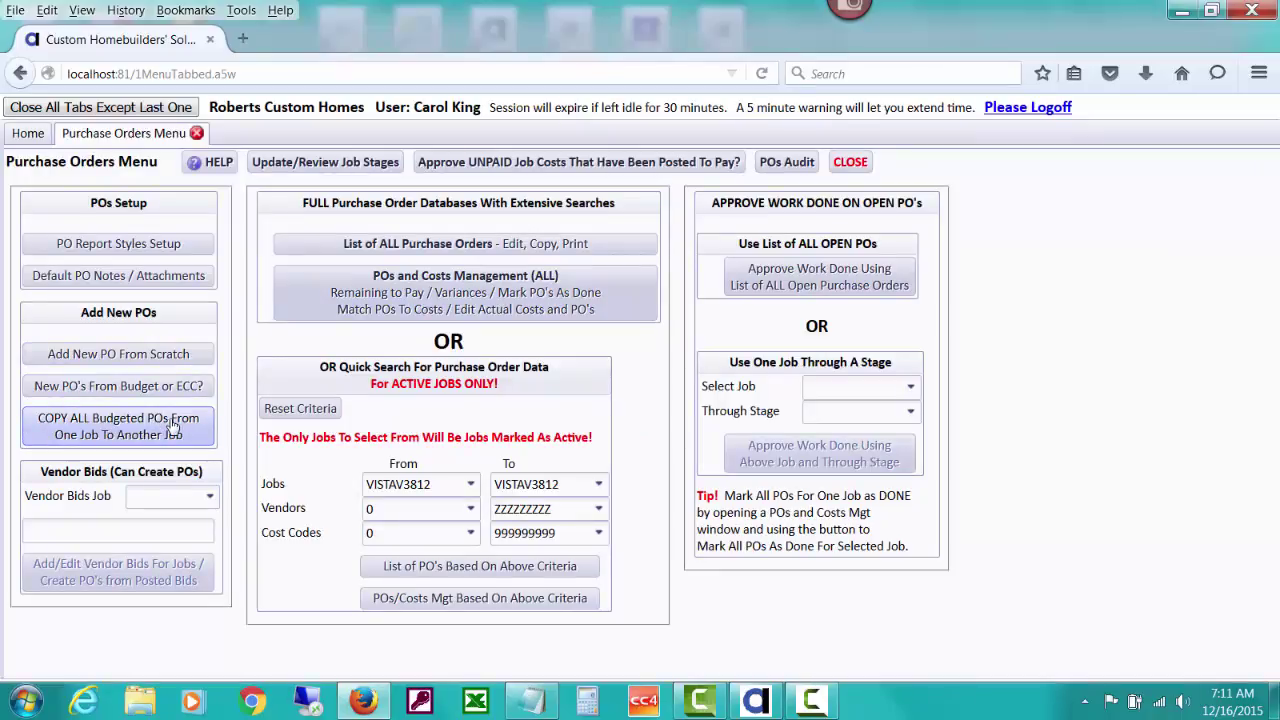
Copy all budgeted purchase orders from job VISTAV3811 to job VISTAV3812.
click(173, 427)
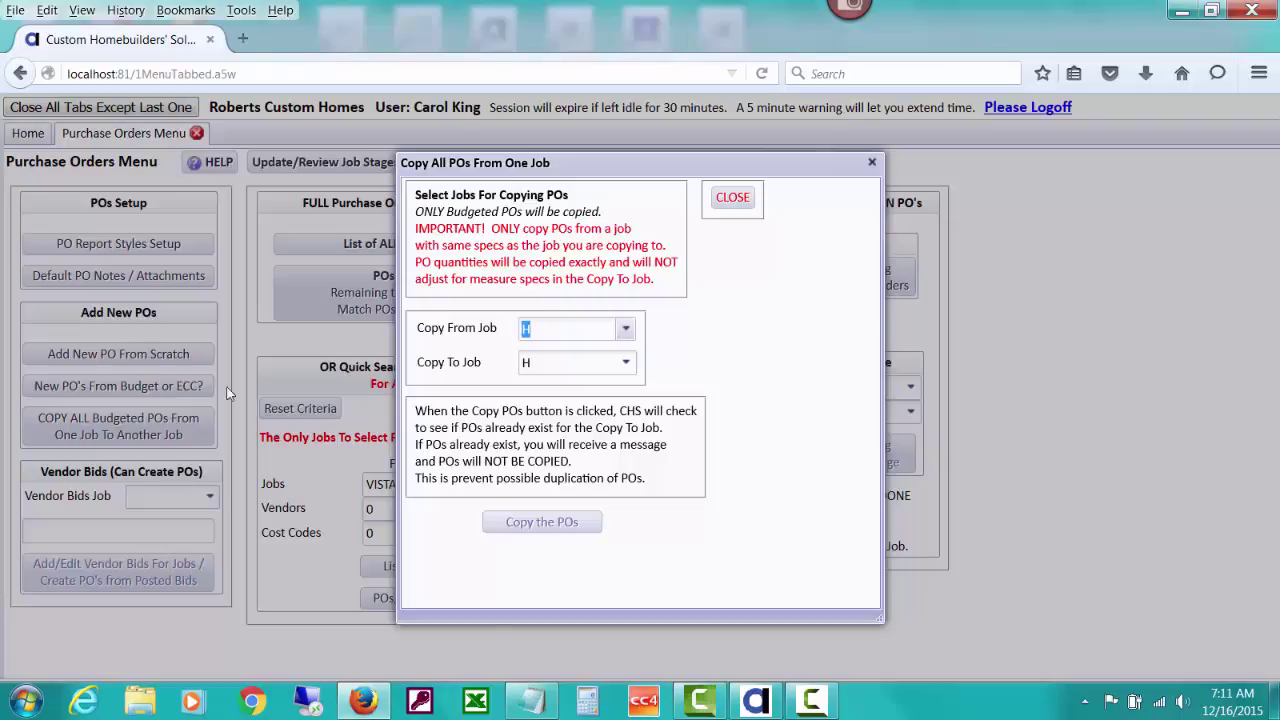
text(v)
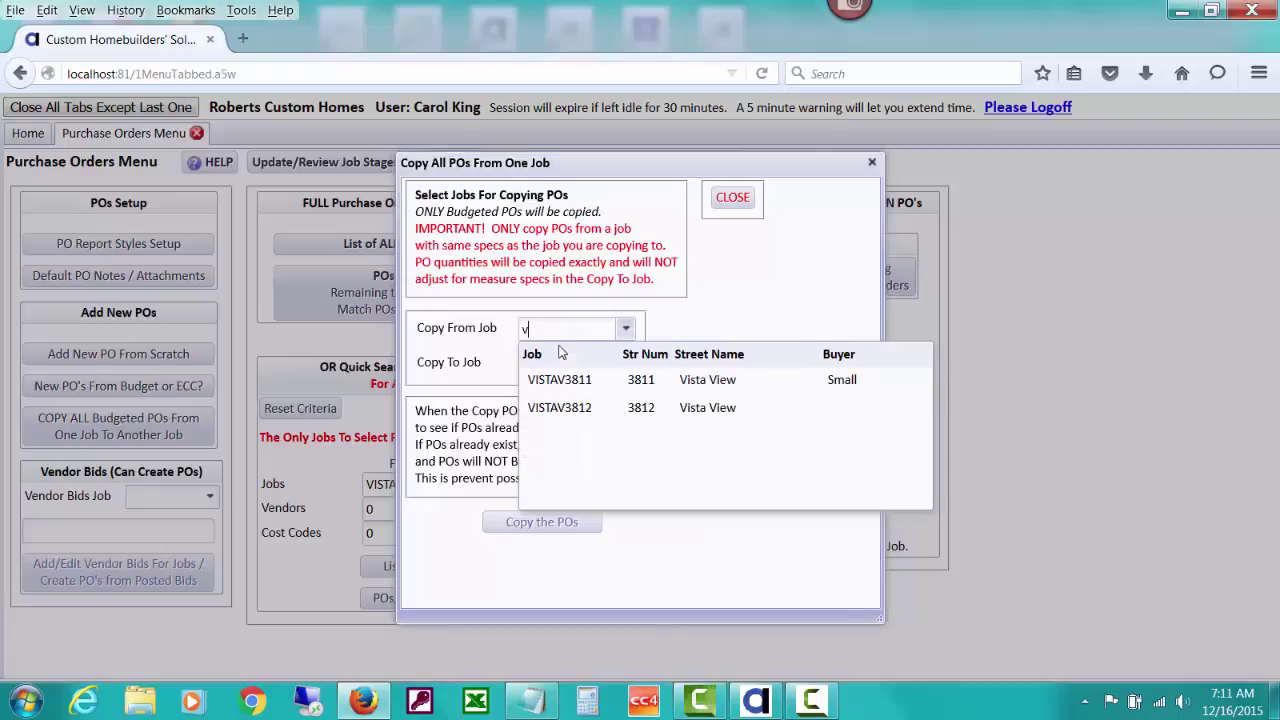
click(610, 382)
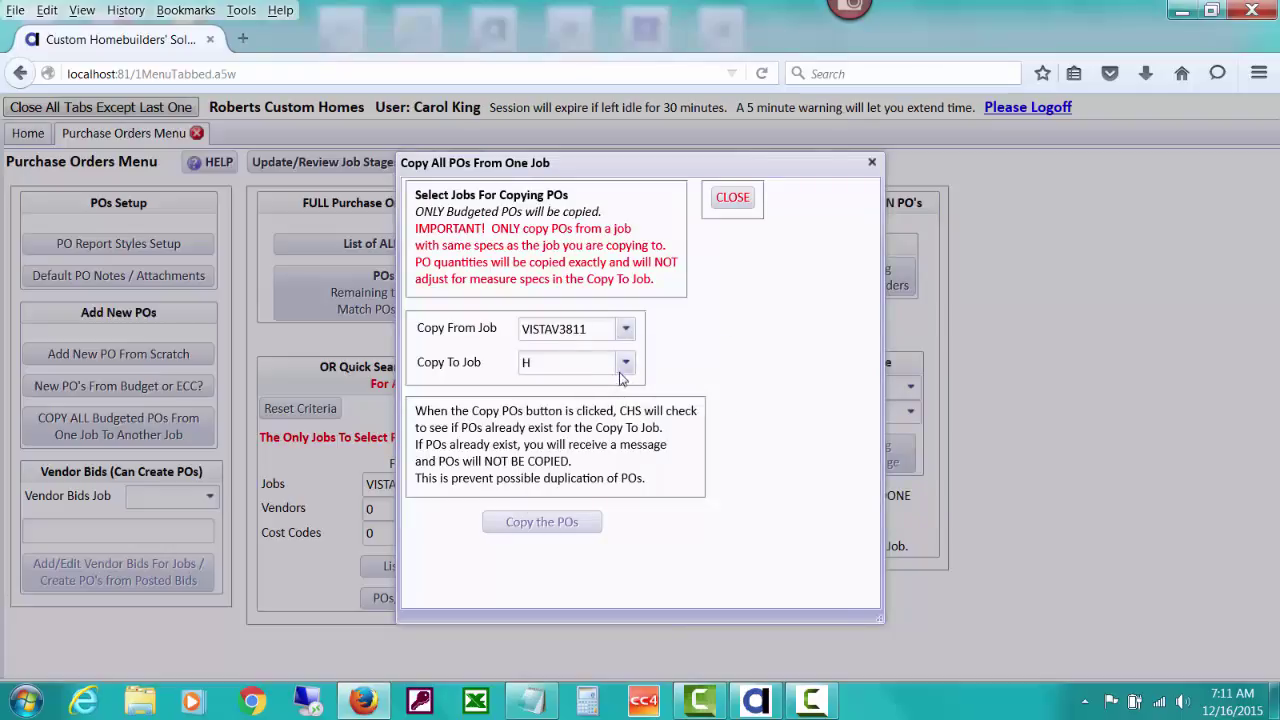
click(625, 364)
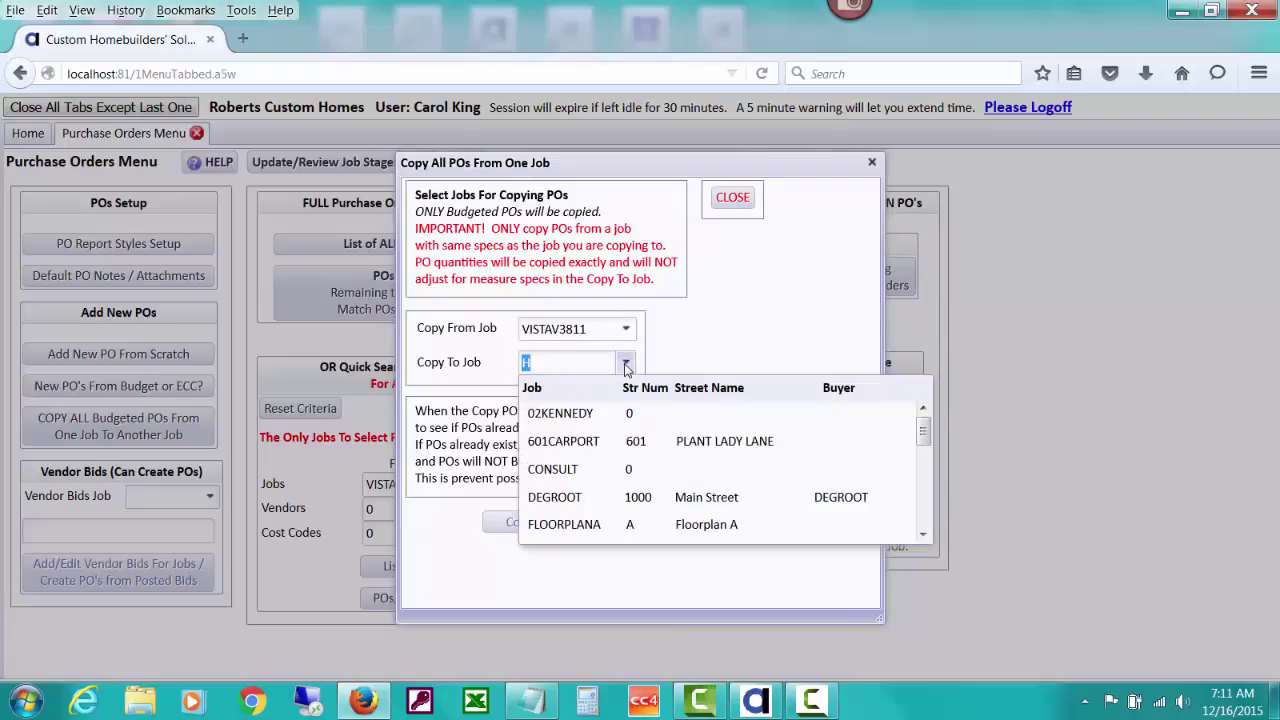
text(v)
click(617, 443)
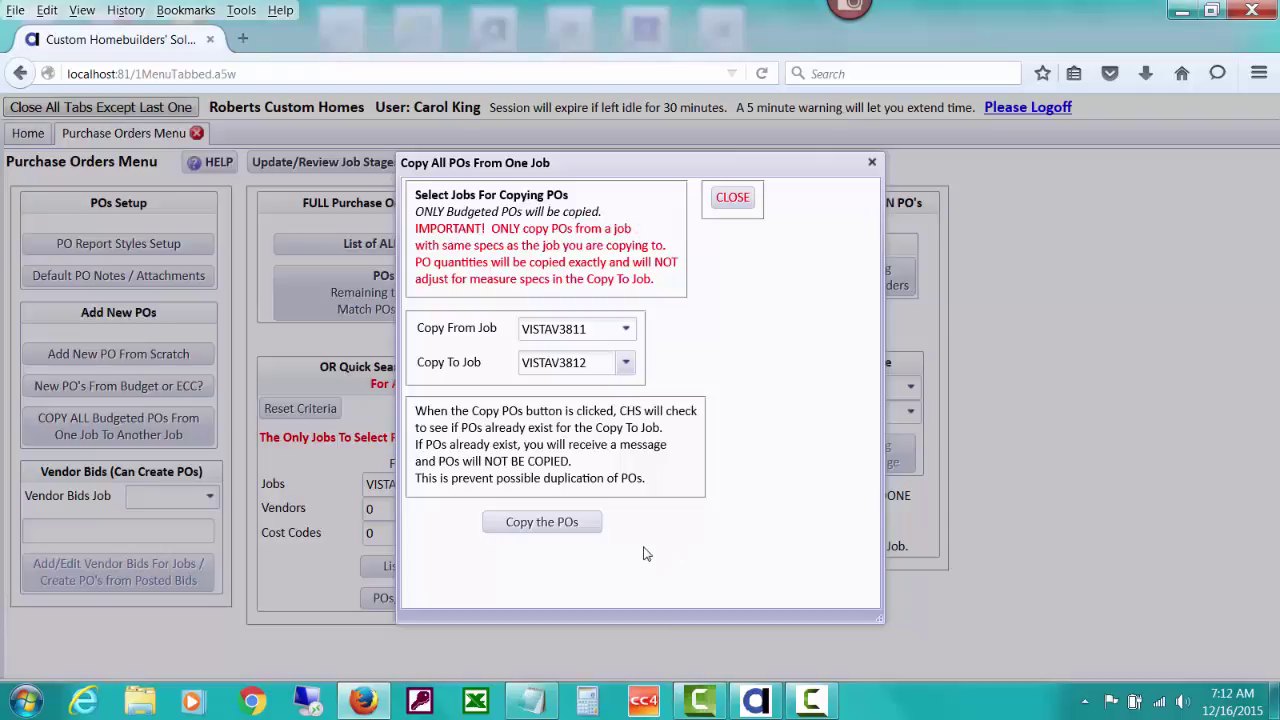
click(567, 528)
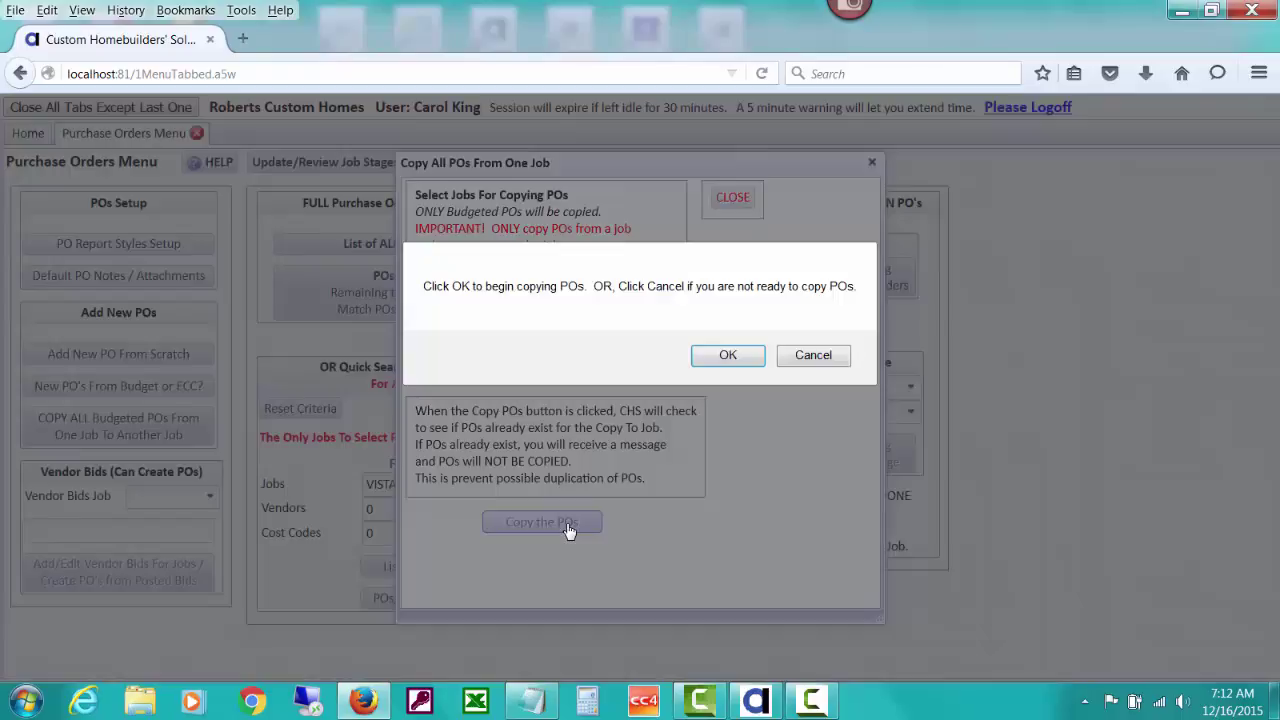
click(728, 357)
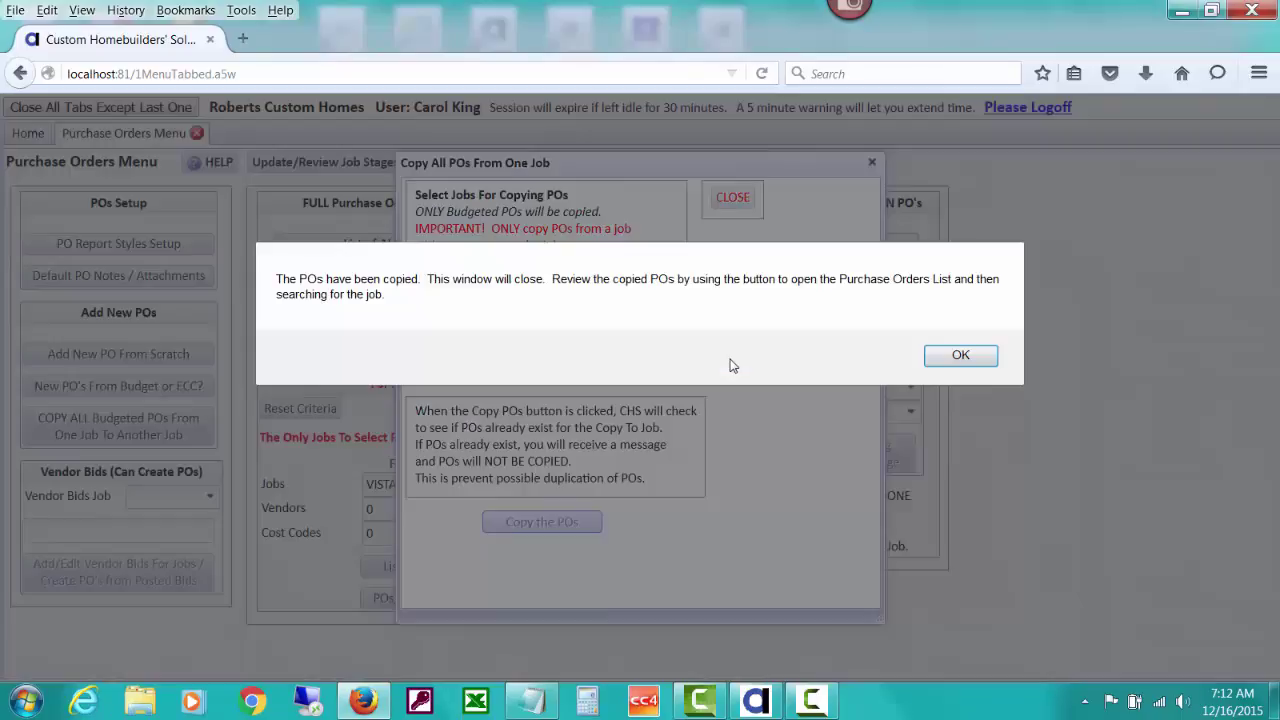
click(989, 358)
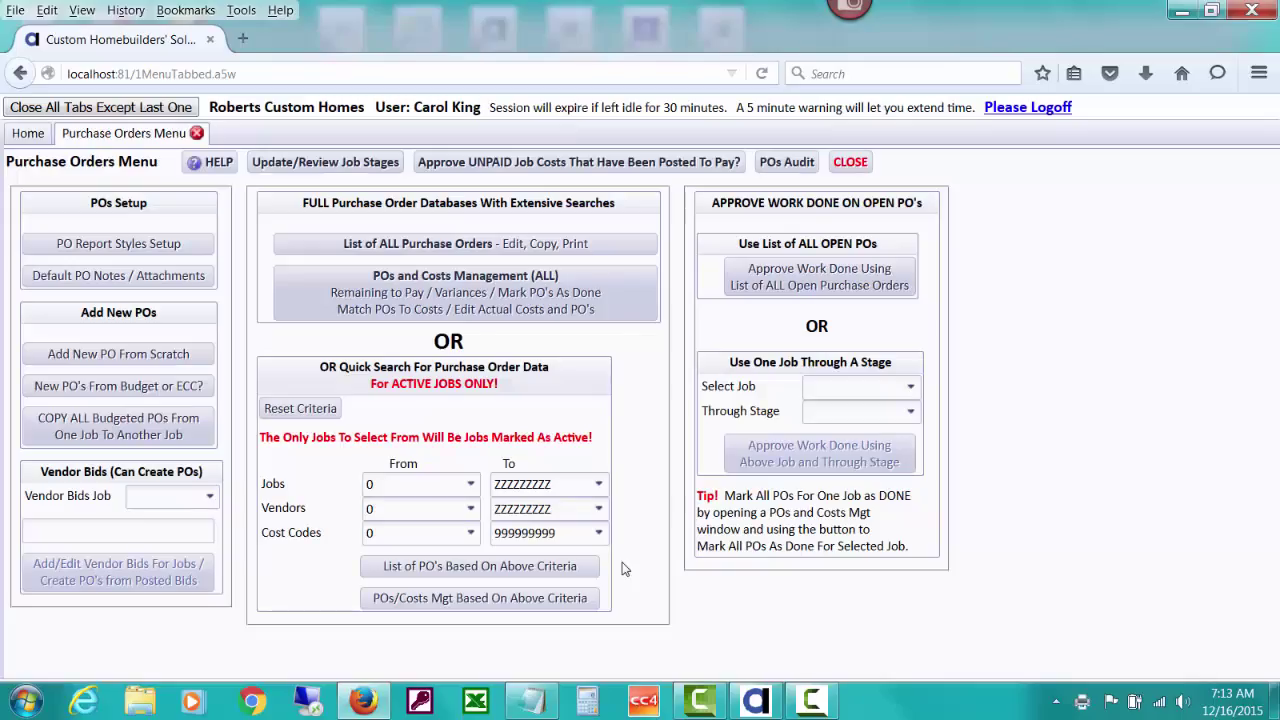
List the purchase orders of job VISTAV3812 through the quick search and review the copied records and their cost codes.
click(407, 481)
text(v)
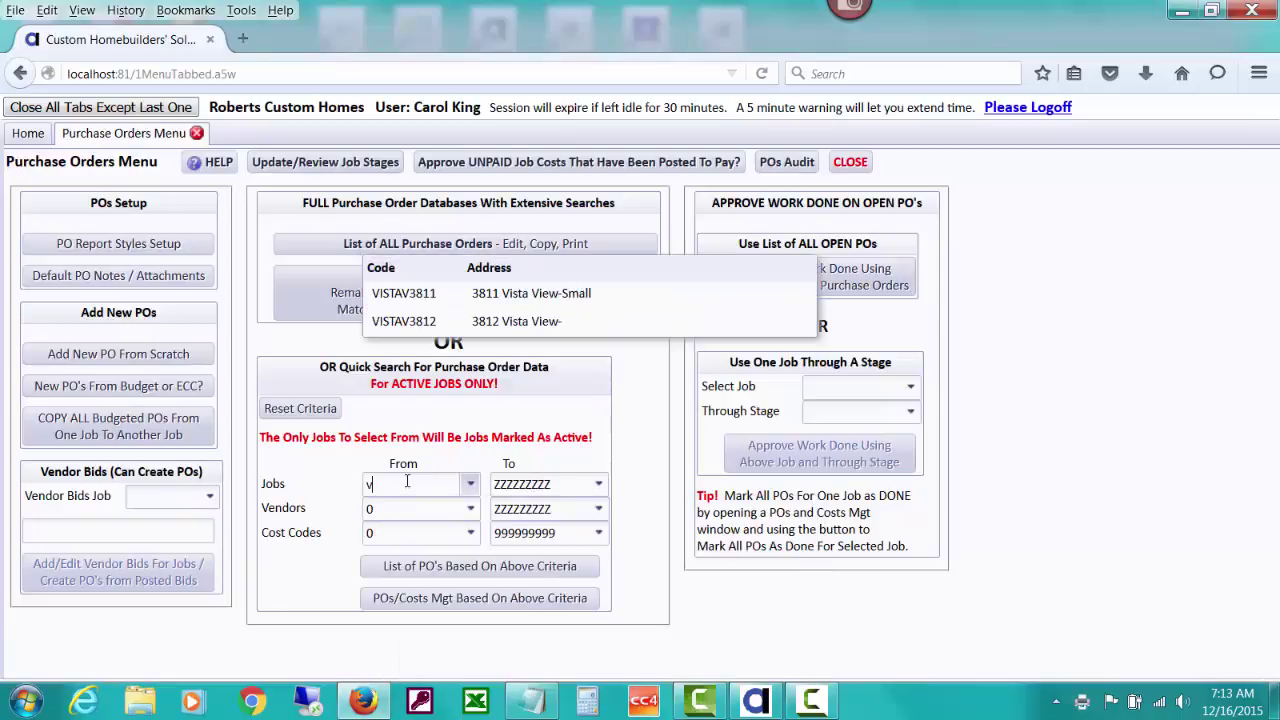
click(430, 325)
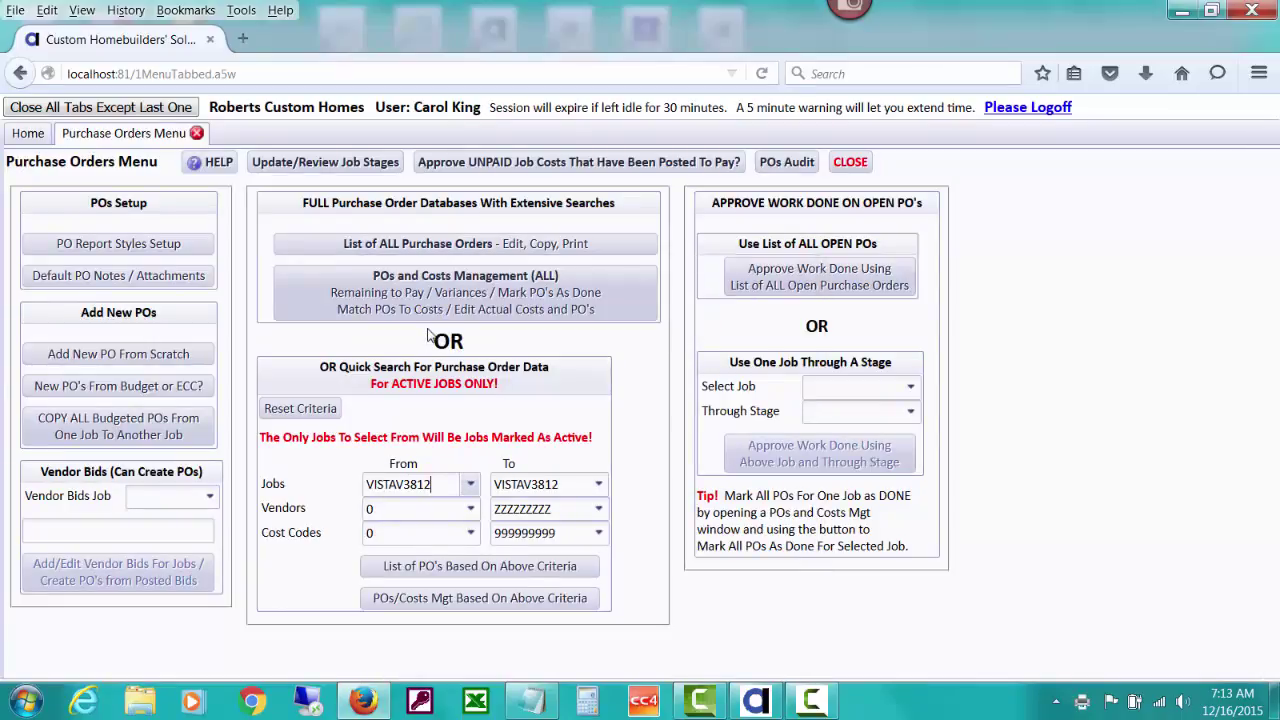
click(488, 572)
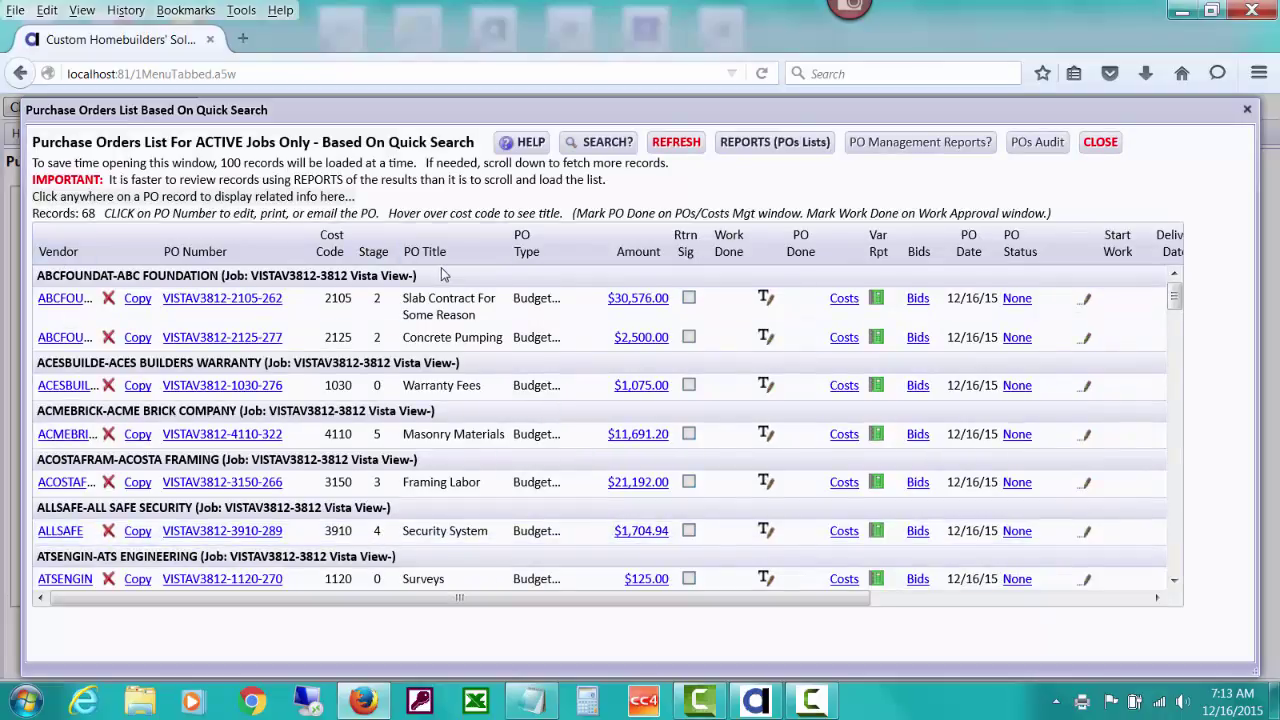
drag(1178, 297, 1124, 280)
mouse_move(337, 484)
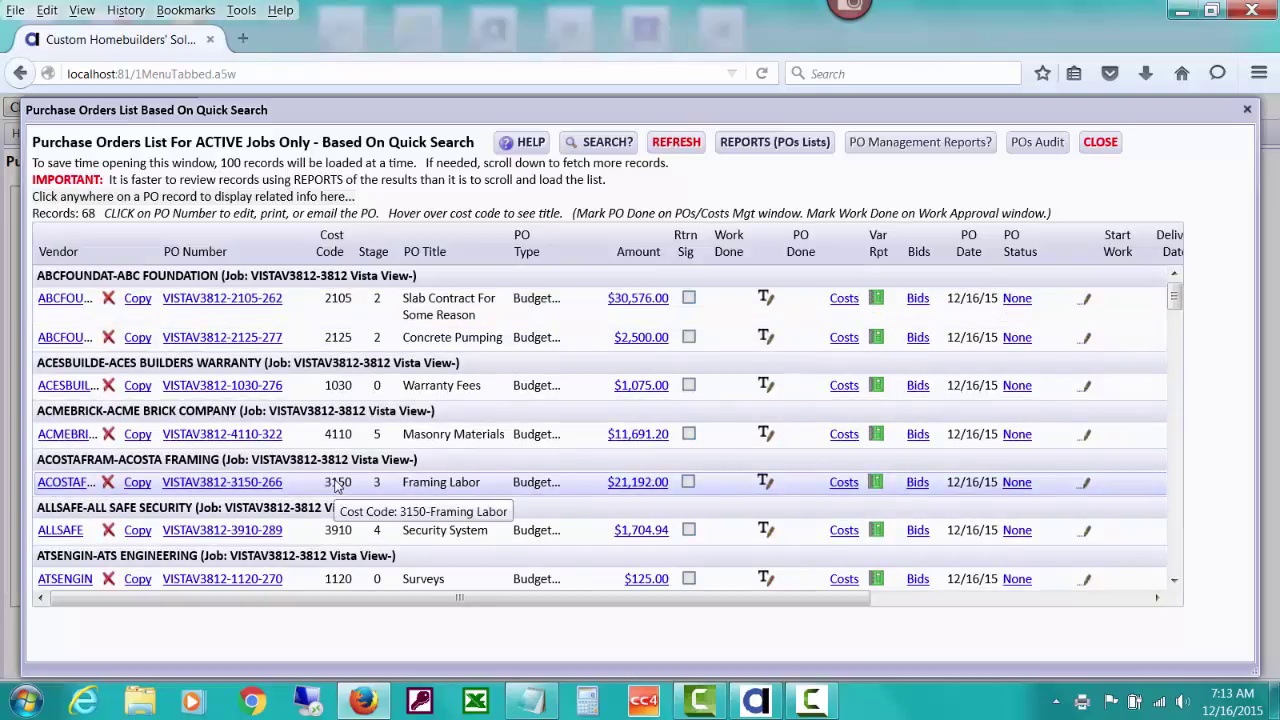